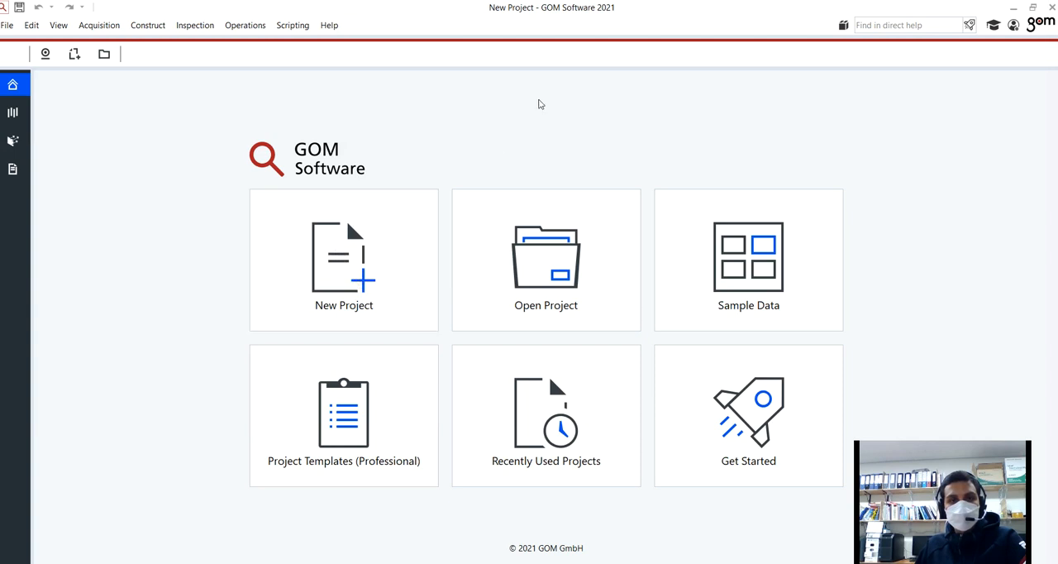
Step: Start a new project, discarding the changes to the current one, and save it as New Project in the Analysis folder
click(368, 284)
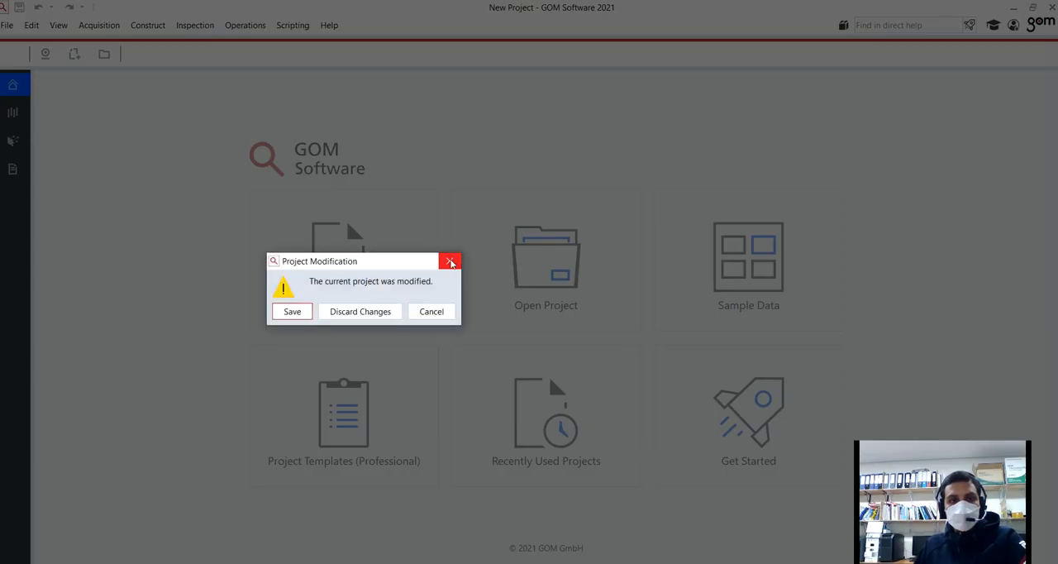
click(334, 313)
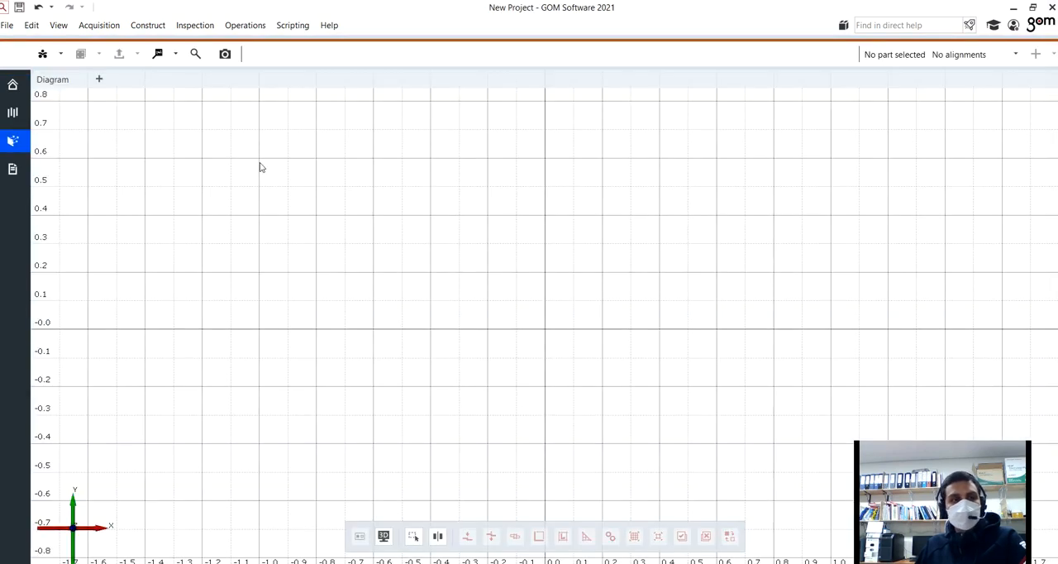
click(20, 9)
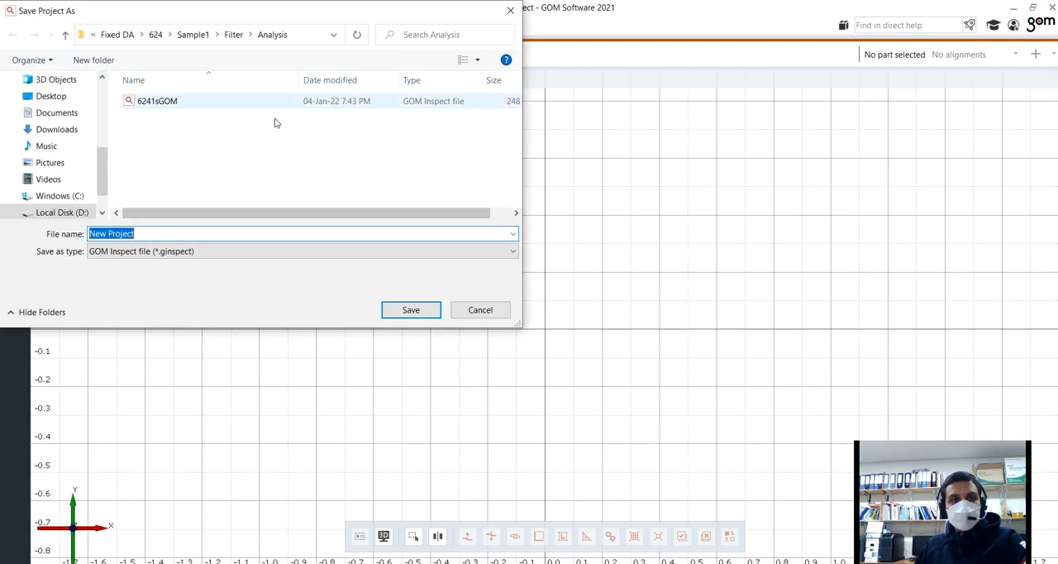
click(406, 314)
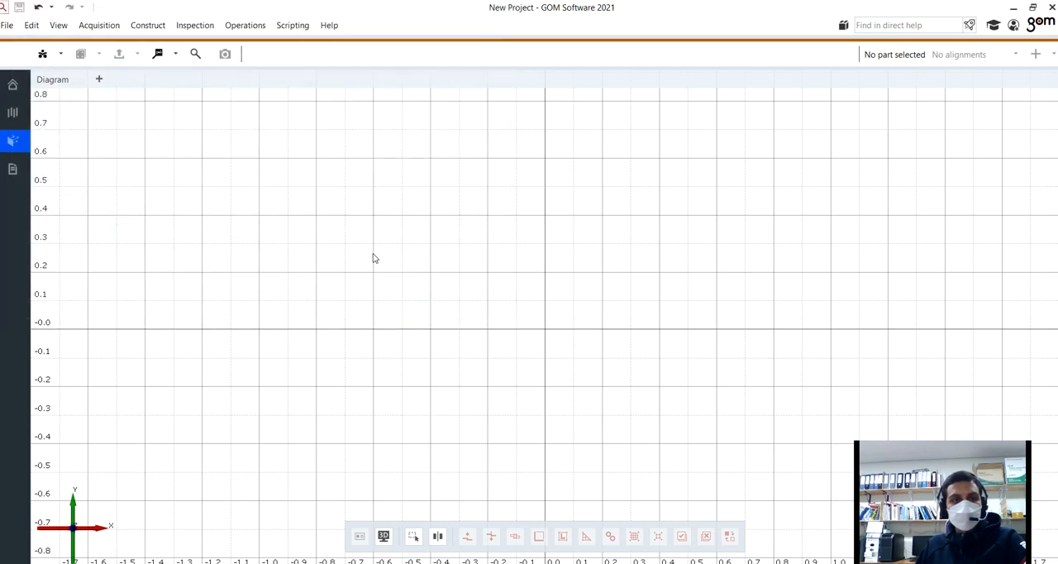
Step: Start a file import and browse to the Filter folder of Sample1 under Fixed DA, 624
click(6, 25)
mouse_move(73, 160)
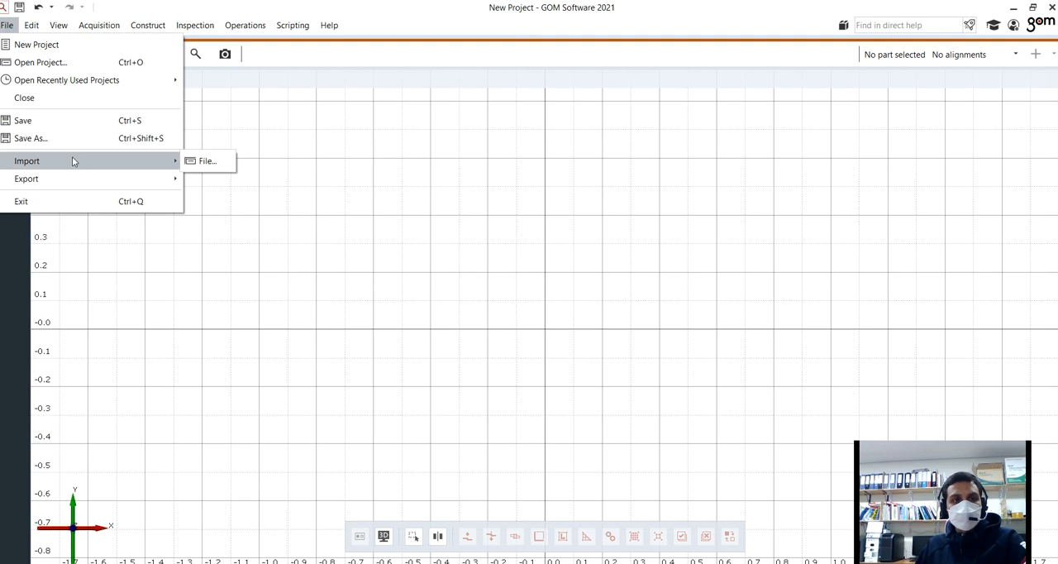
click(217, 161)
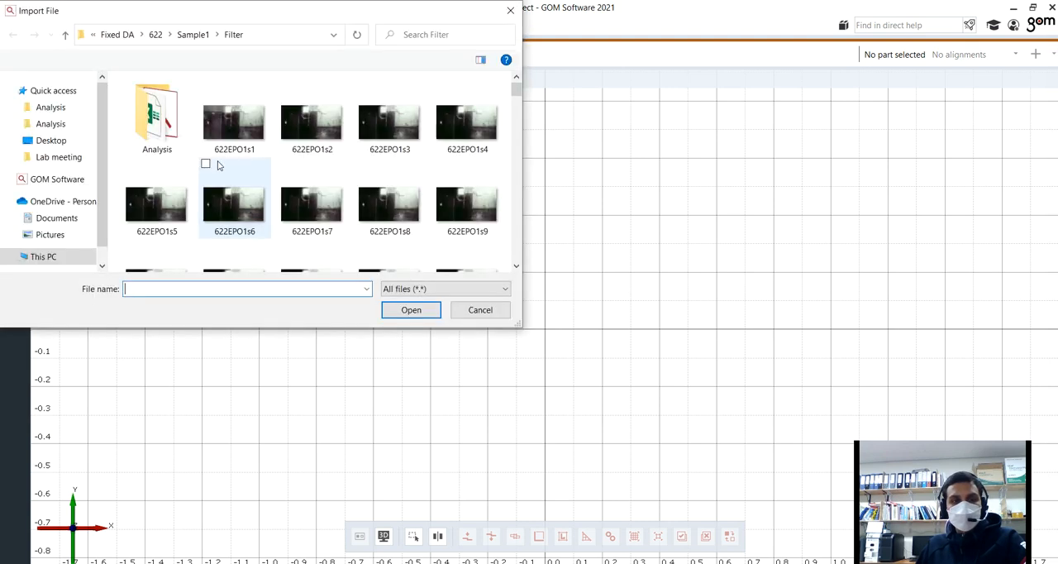
click(116, 35)
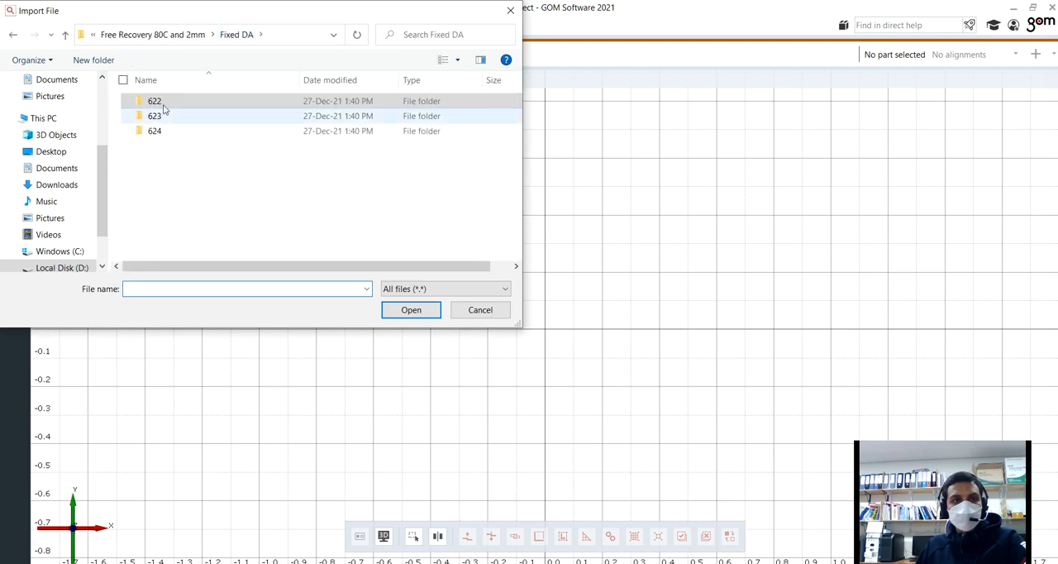
double_click(171, 129)
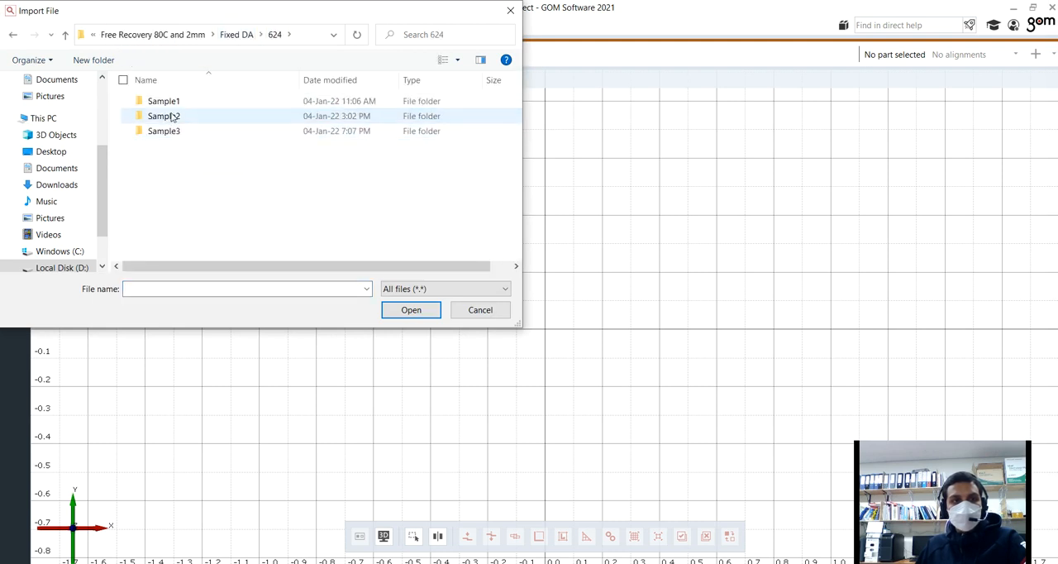
double_click(172, 102)
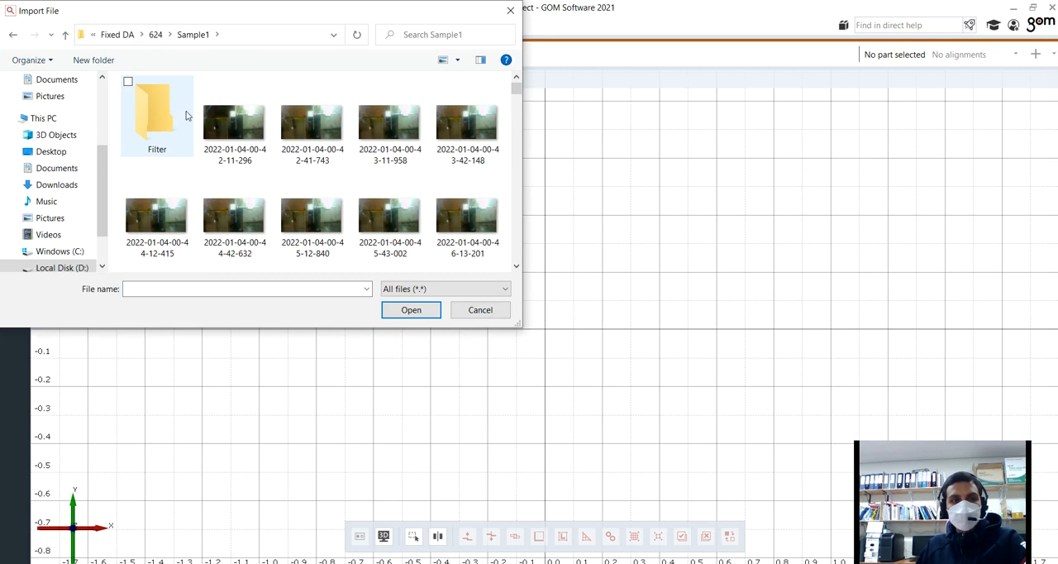
click(165, 120)
double_click(164, 122)
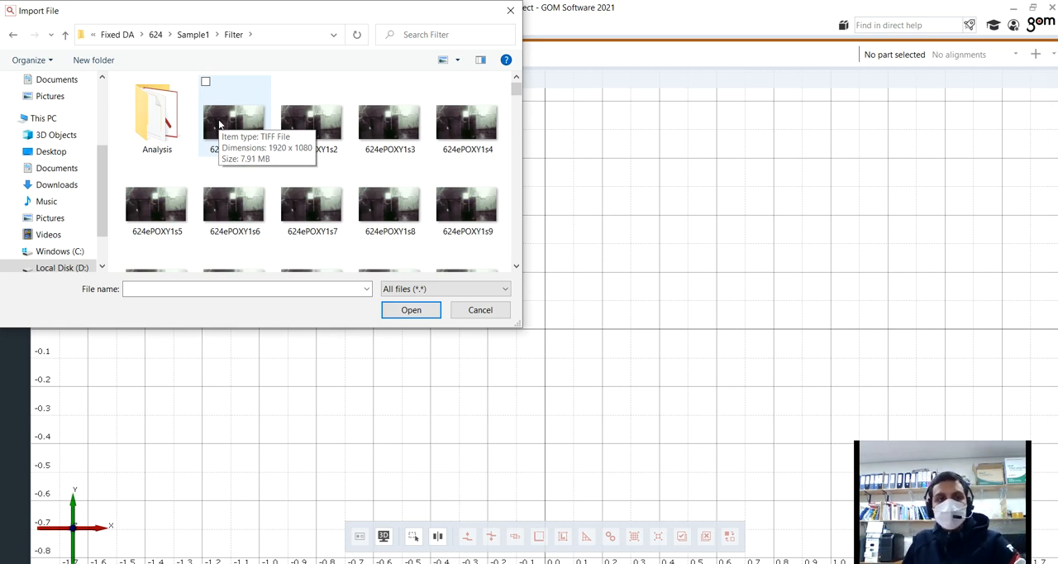
Step: Select the images 624ePOXY1s1 through 624ePOXY1s167 and import them as deformation images
click(219, 124)
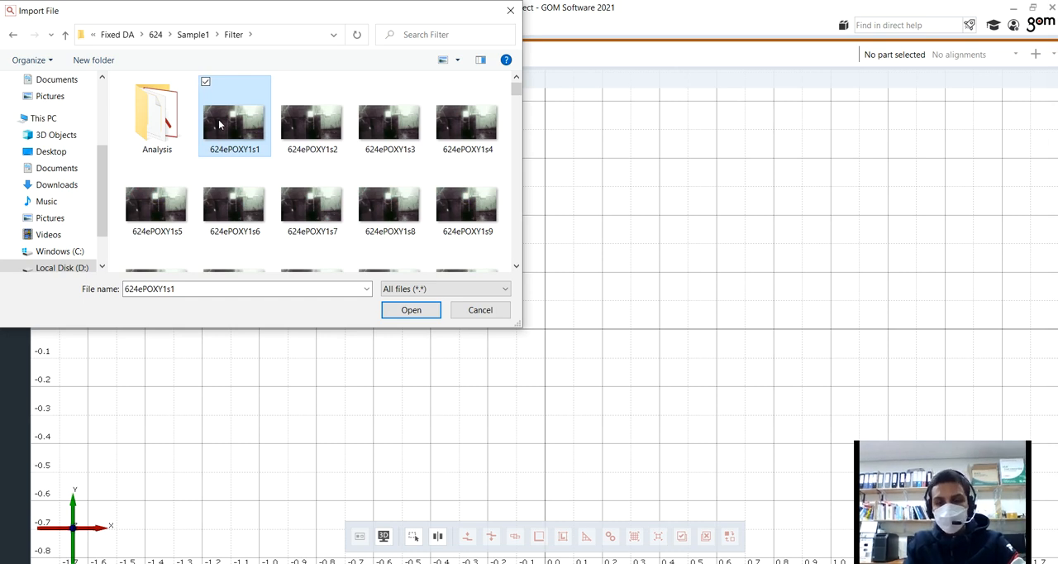
key(shift+Right)
key(shift+Right)
key(shift+Right)
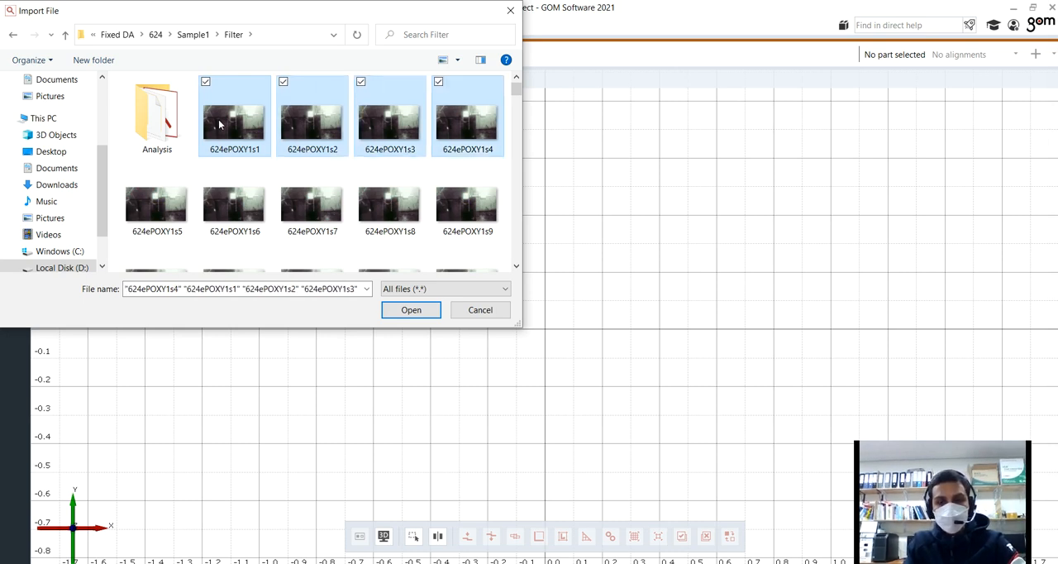
key(shift+Down)
key(shift+Down)
key(shift+Down)
key(shift+Down)
key(shift+Down)
key(shift+Down)
key(shift+Down)
key(shift+Down)
key(shift+Down)
key(shift+Down)
key(shift+Down)
key(shift+Down)
key(shift+Down)
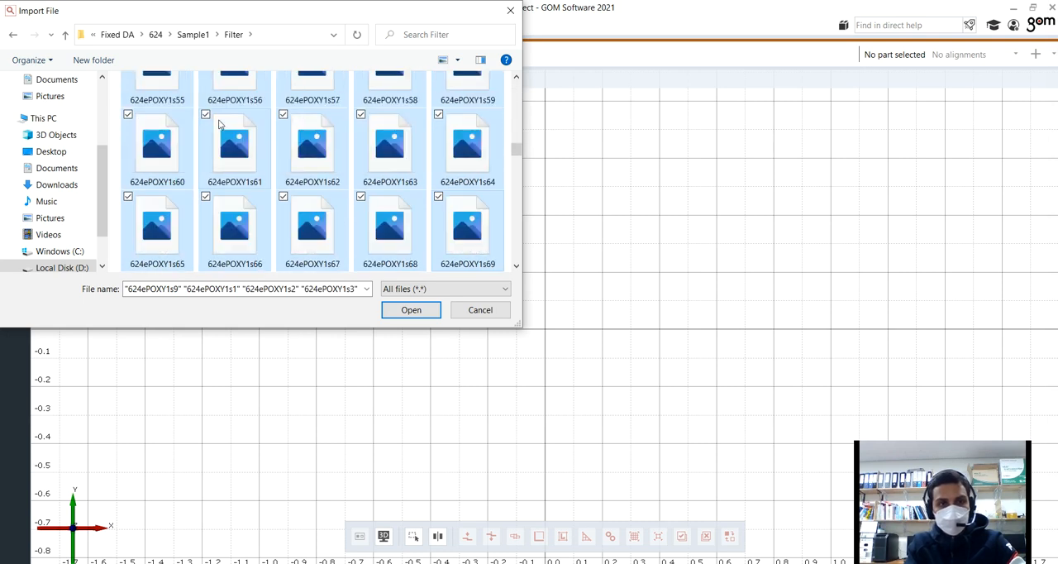
key(shift+Down)
key(shift+Down)
key(shift+Down)
key(shift+Down)
key(shift+Down)
key(shift+Down)
key(shift+Down)
key(shift+Down)
key(shift+Down)
key(shift+Down)
key(shift+Down)
key(shift+Down)
key(shift+Down)
key(shift+Down)
key(shift+Down)
key(shift+Down)
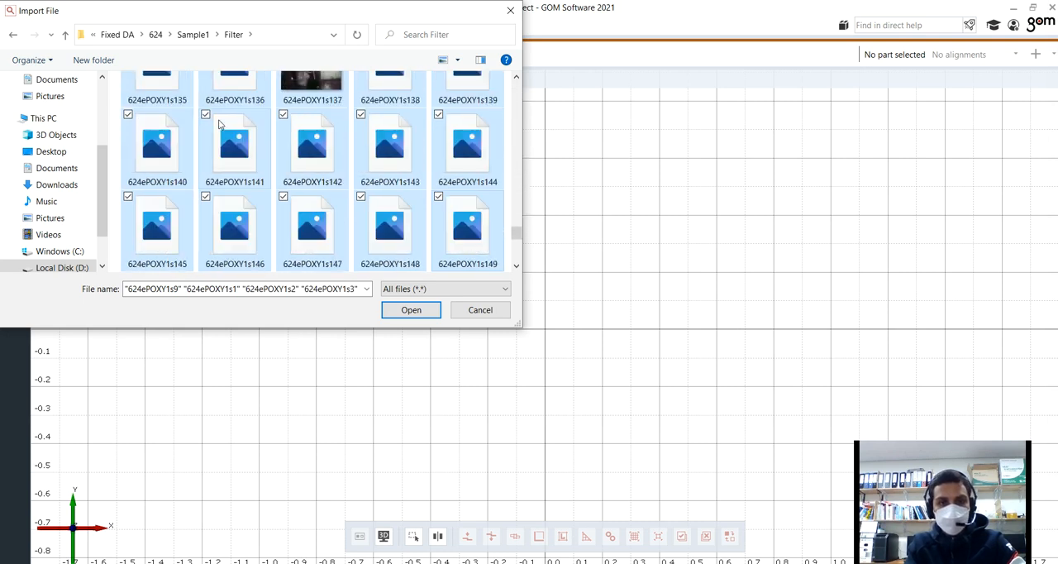
key(shift+Down)
key(shift+Down)
key(shift+Down)
key(shift+Down)
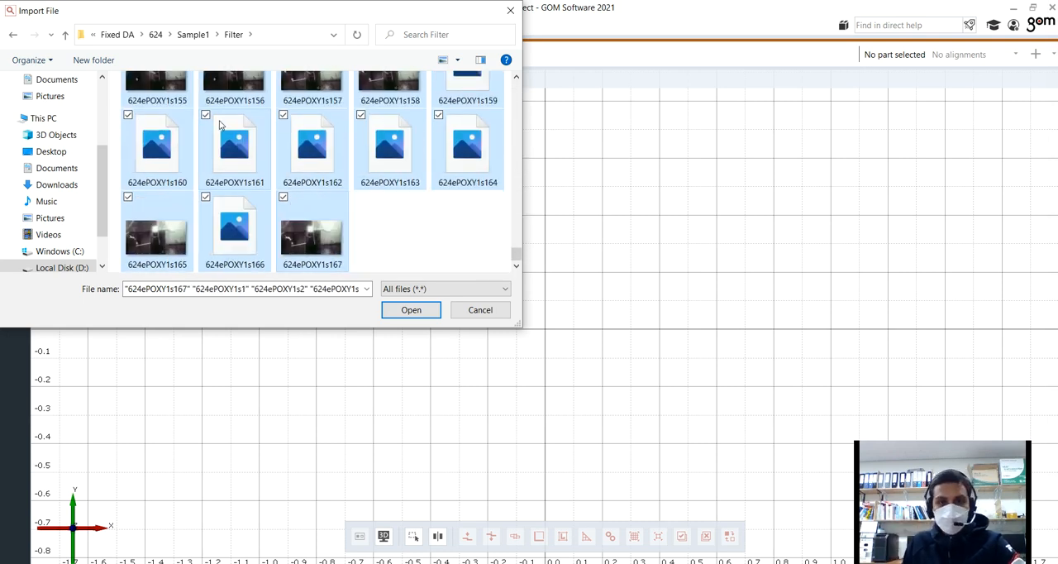
click(411, 311)
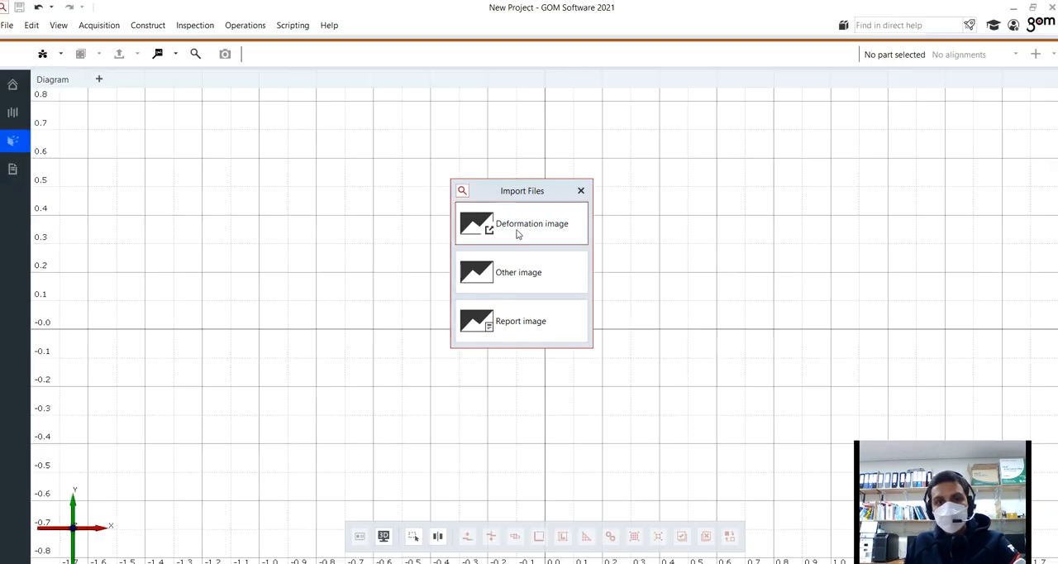
click(517, 232)
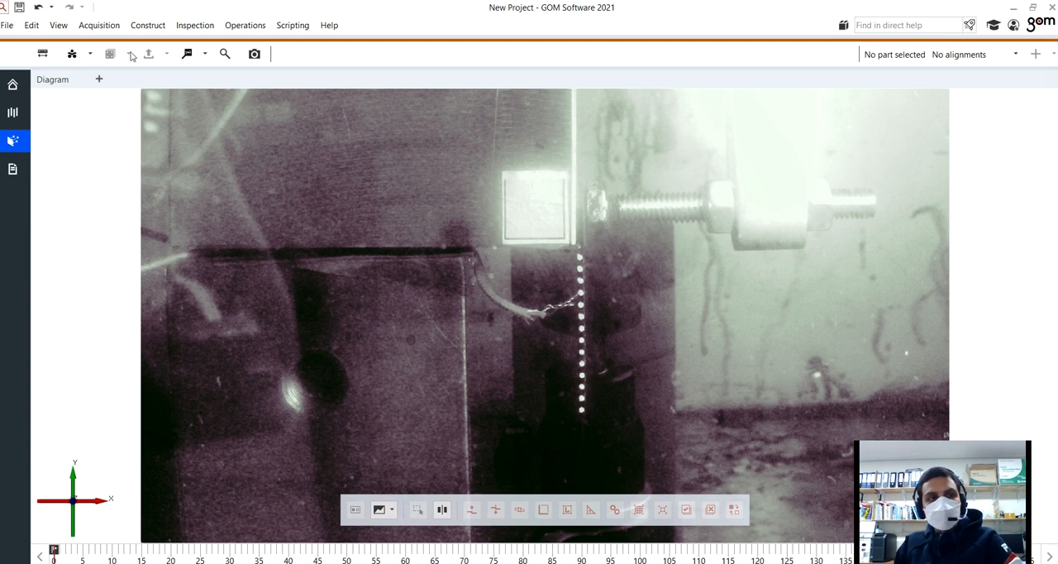
Step: Start the scale definition and place its two points at the upper and lower ends of the white square's left marking line
click(46, 54)
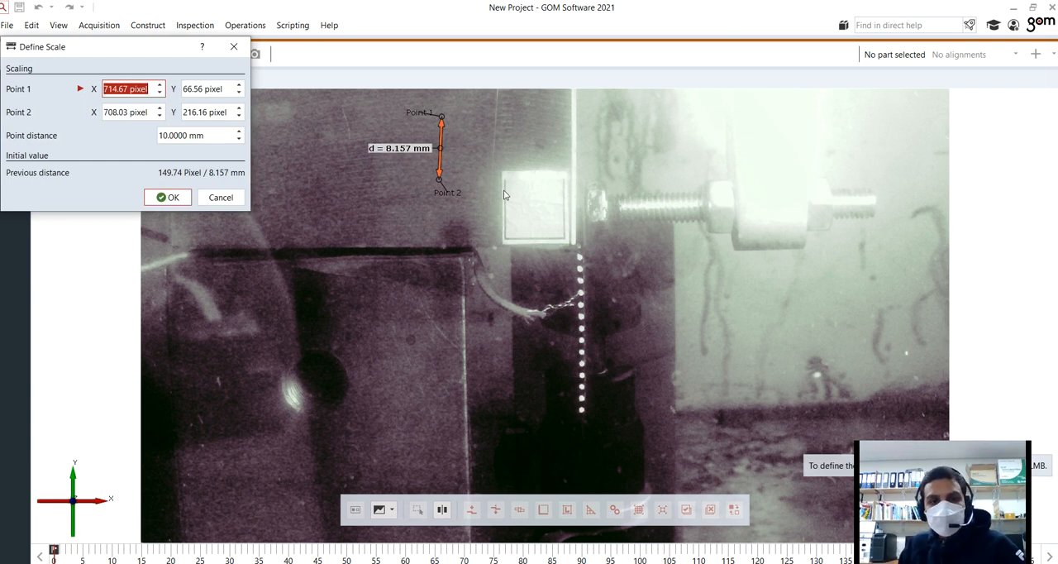
scroll(496, 174, up, 4)
scroll(505, 176, up, 2)
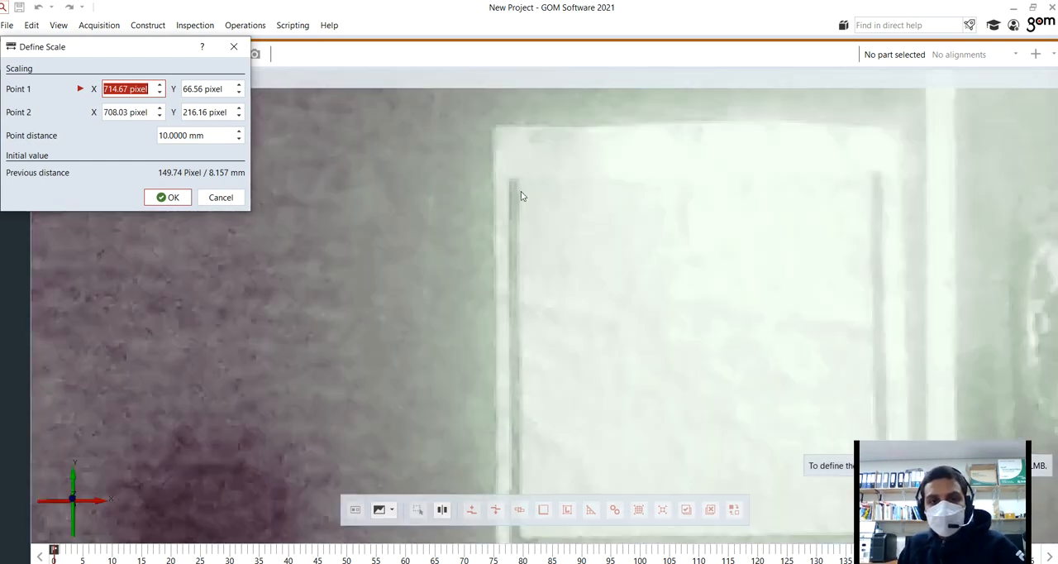
scroll(526, 203, down, 3)
scroll(531, 219, up, 2)
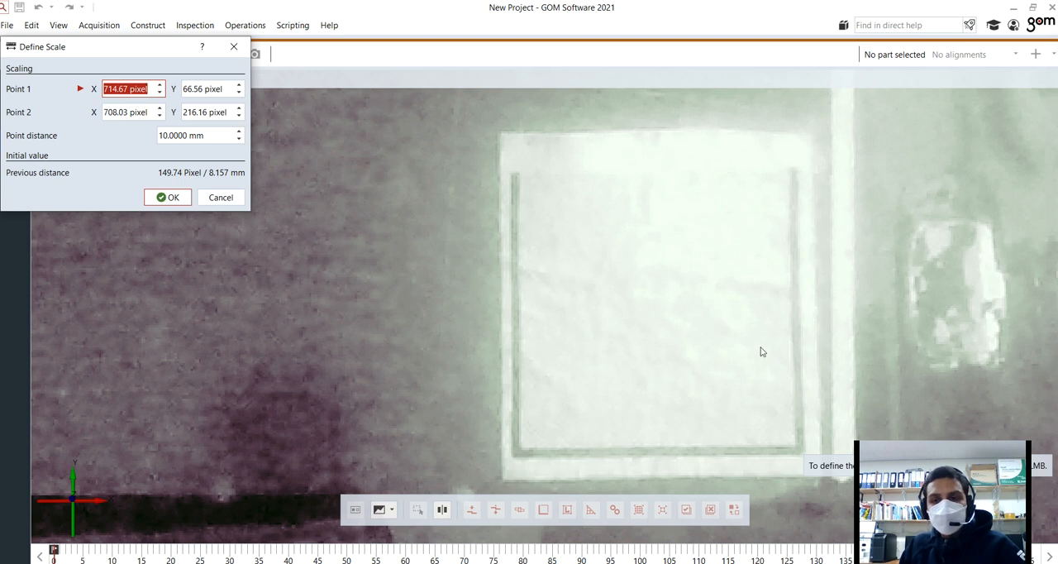
drag(925, 454, 71, 433)
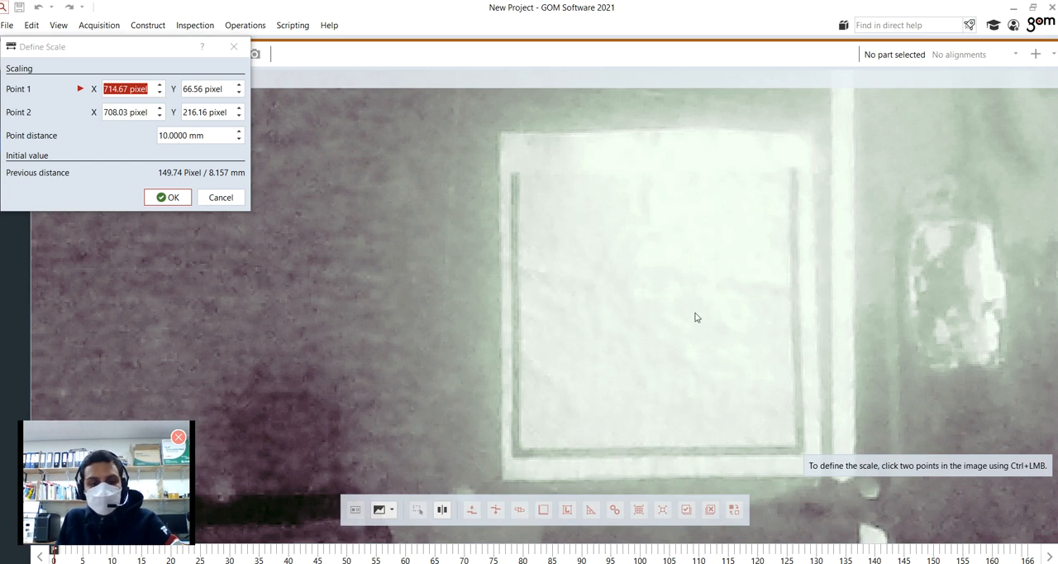
ctrl+click(515, 175)
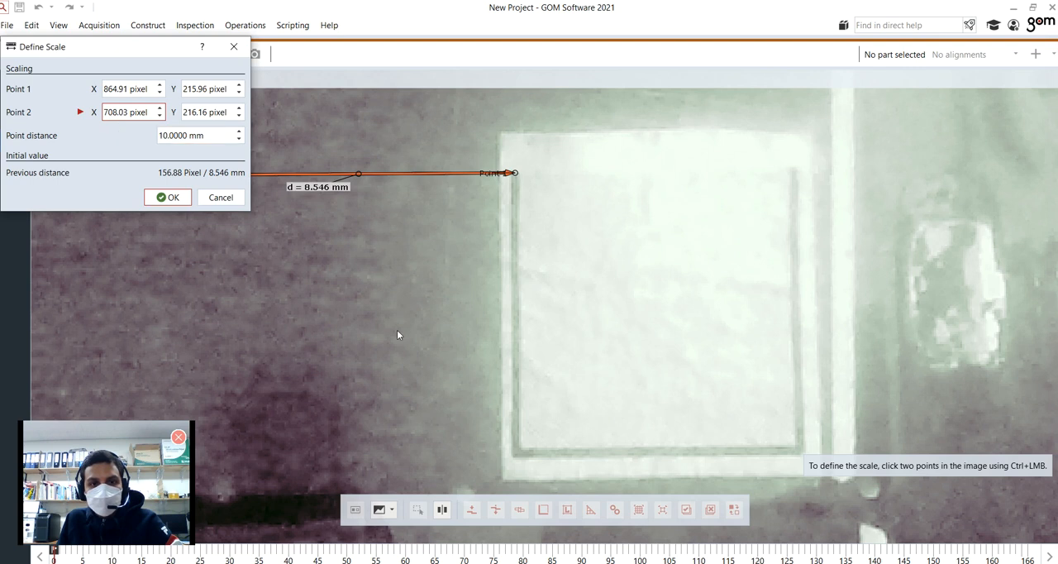
ctrl+click(516, 455)
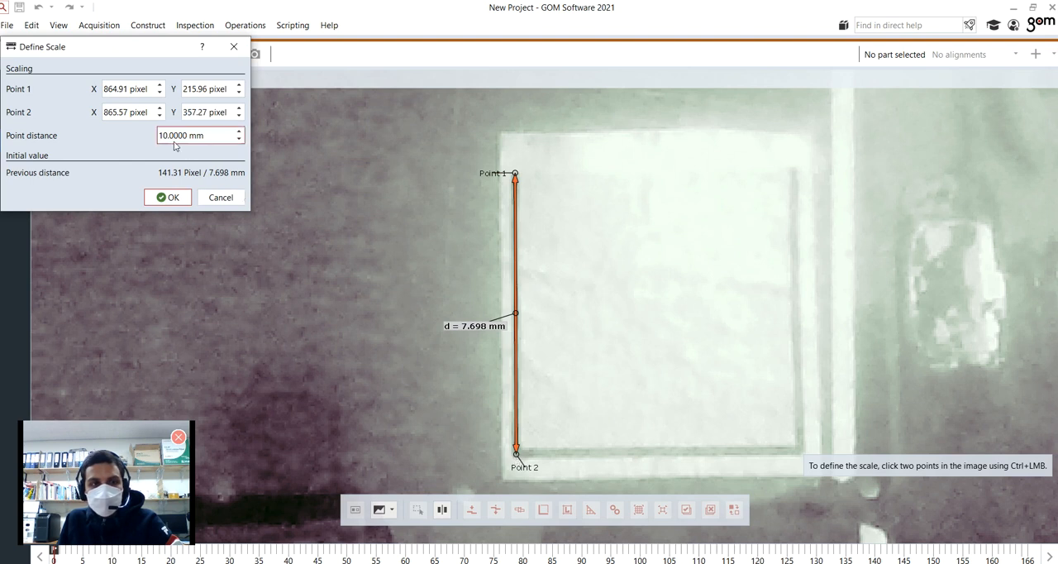
Step: Move scale point 2 down to the lower edge of the marking line's corner and apply the scale with a 10 mm point distance
scroll(518, 474, up, 3)
scroll(519, 472, up, 2)
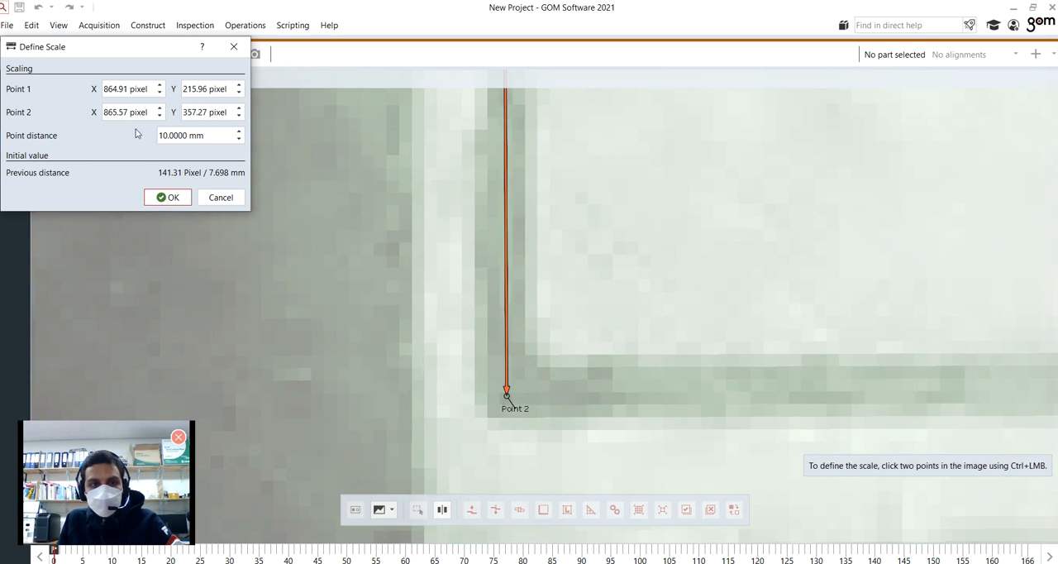
ctrl+click(506, 416)
scroll(508, 358, down, 5)
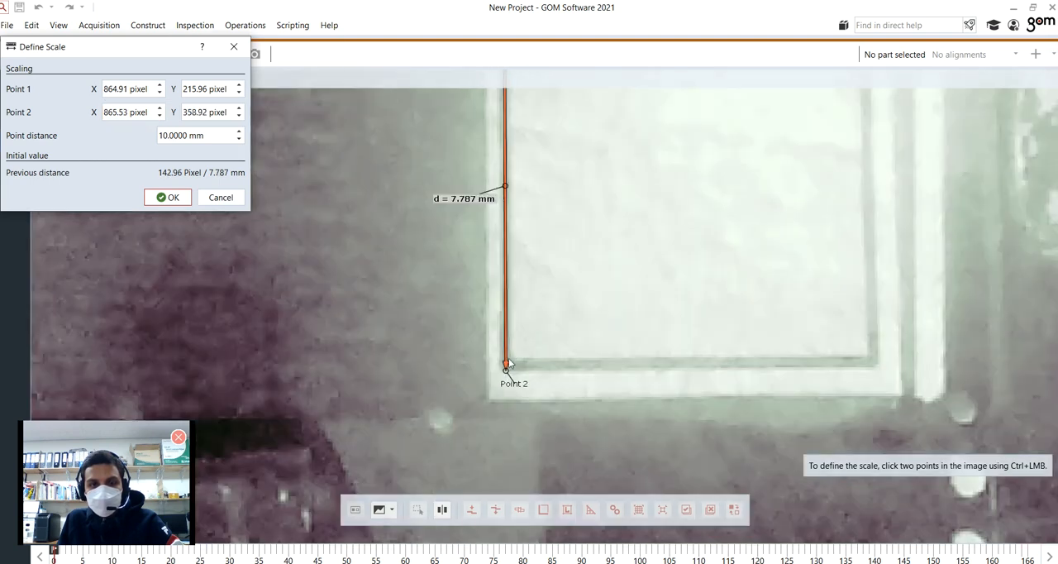
scroll(546, 222, down, 3)
scroll(537, 124, up, 5)
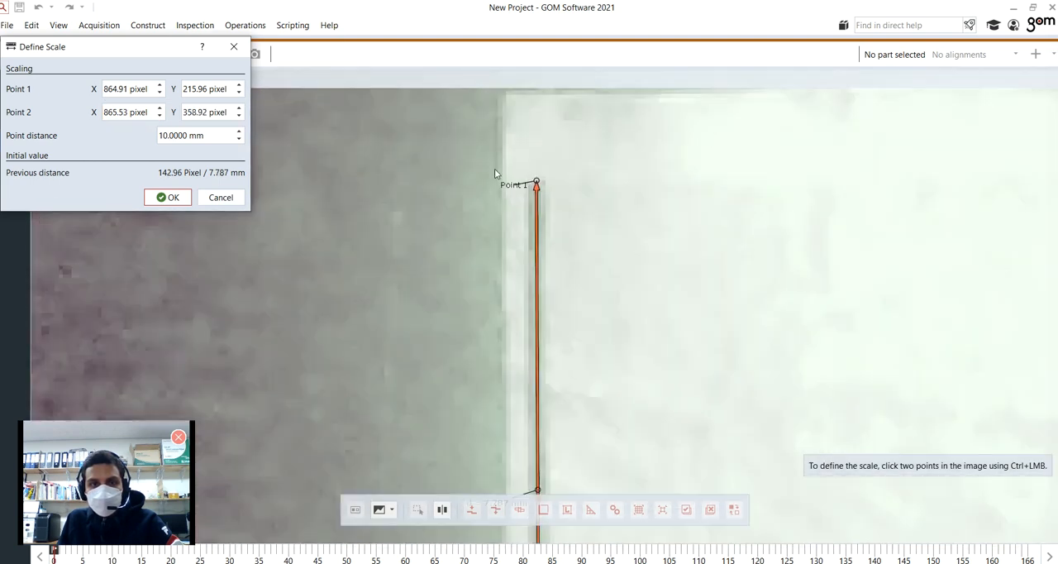
scroll(538, 169, up, 2)
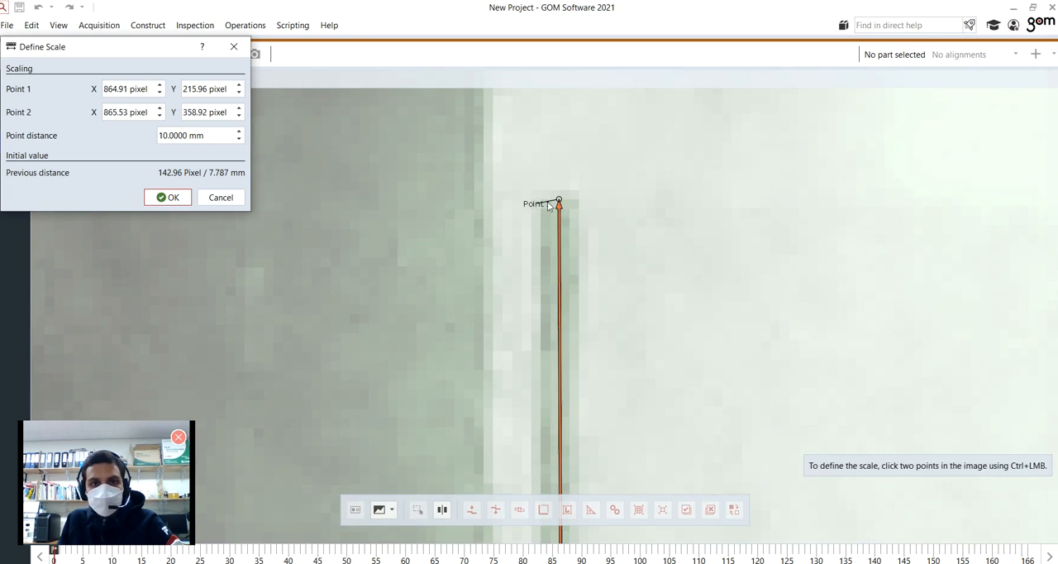
scroll(583, 314, down, 2)
scroll(593, 396, down, 2)
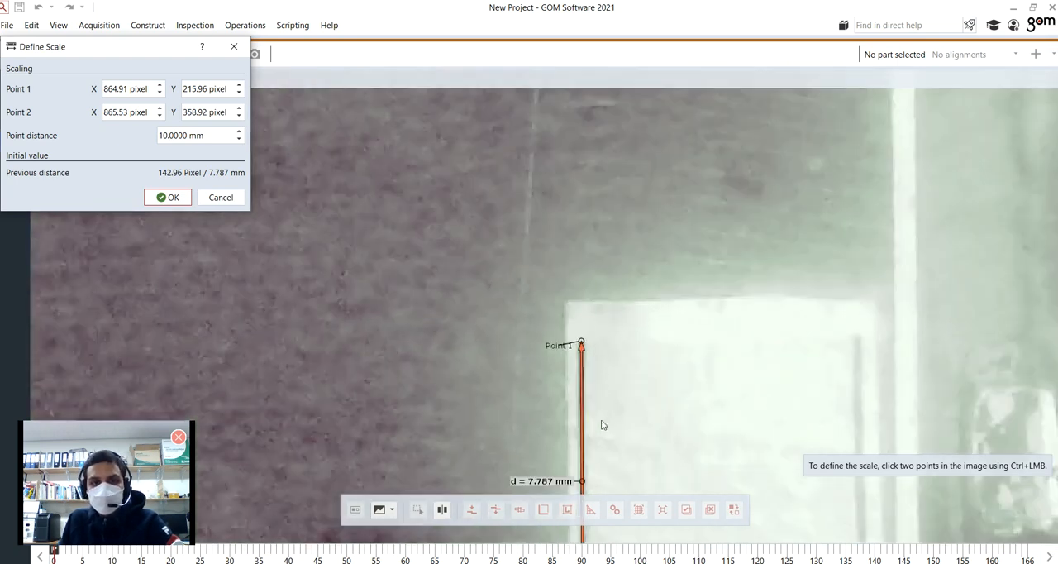
scroll(602, 425, down, 2)
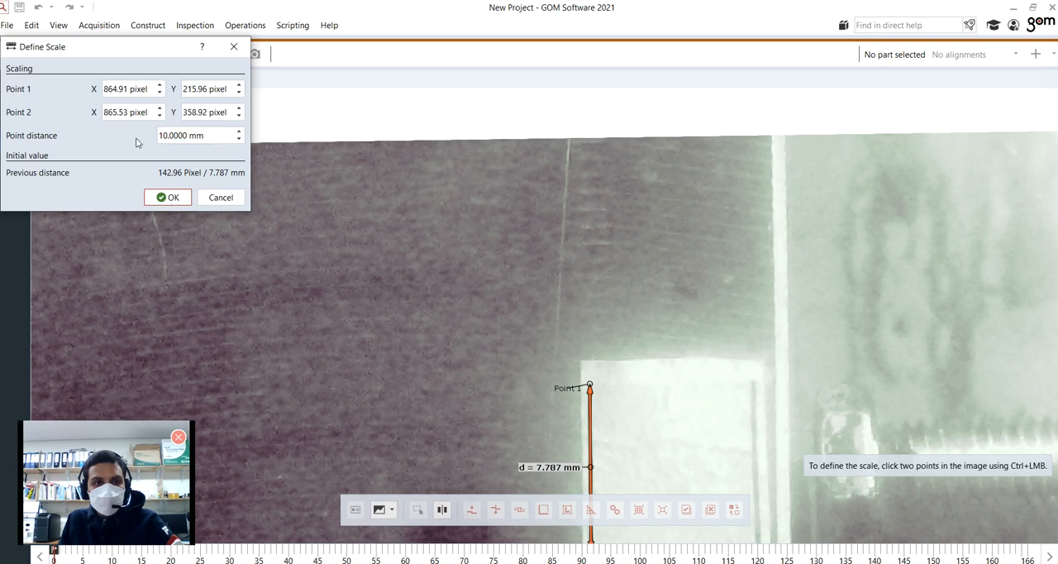
click(173, 197)
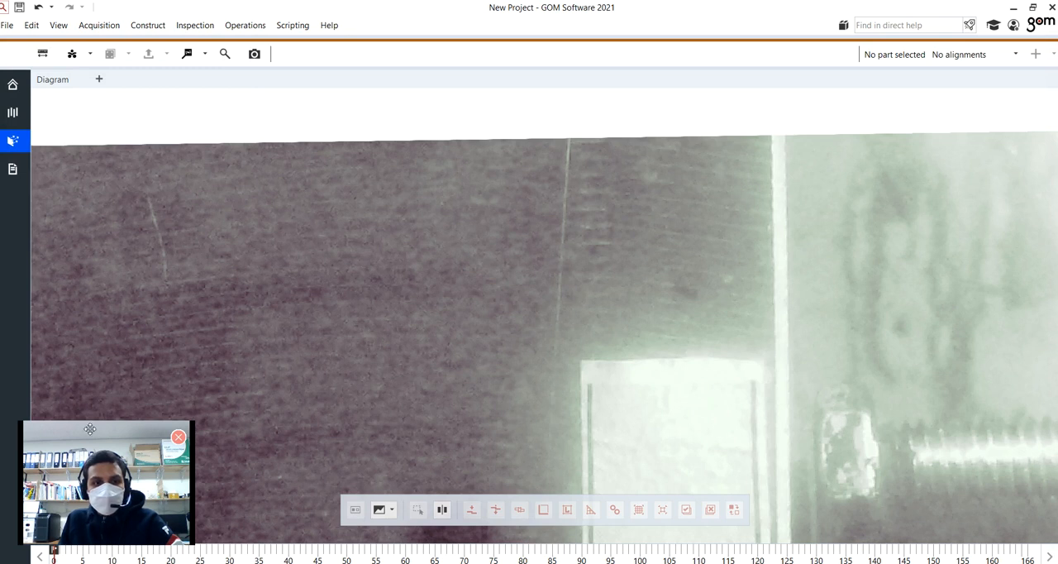
Step: Switch the view to Image Mapping to display the deformation image around the row of white dots
drag(90, 429, 90, 427)
drag(99, 326, 356, 258)
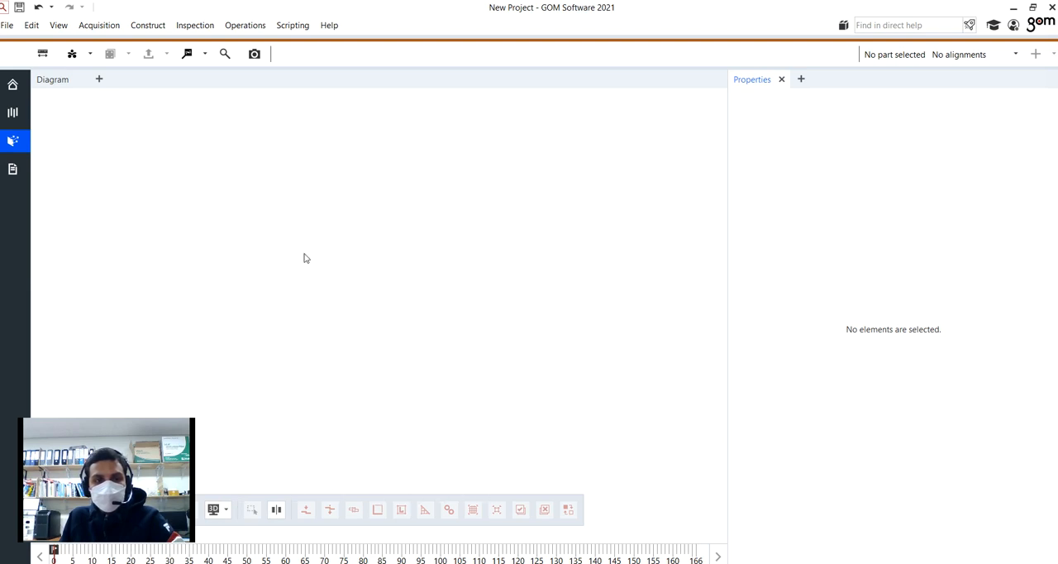
click(224, 513)
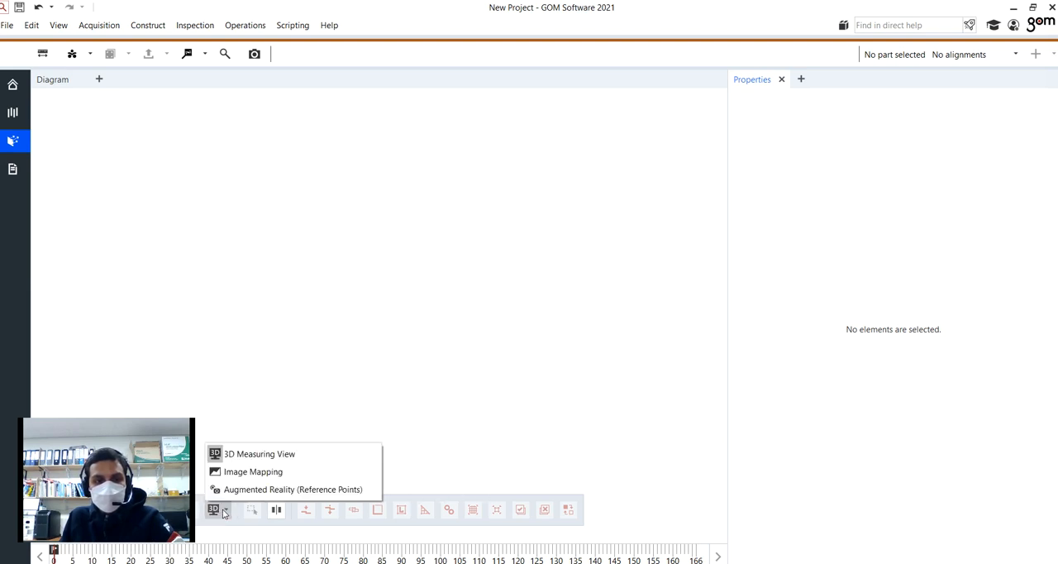
click(249, 471)
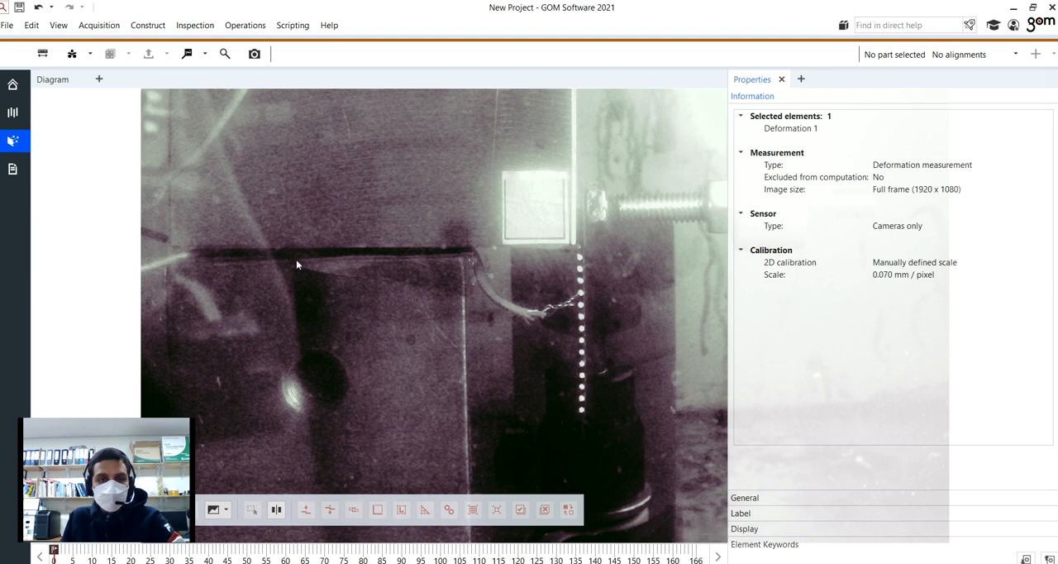
scroll(620, 347, down, 1)
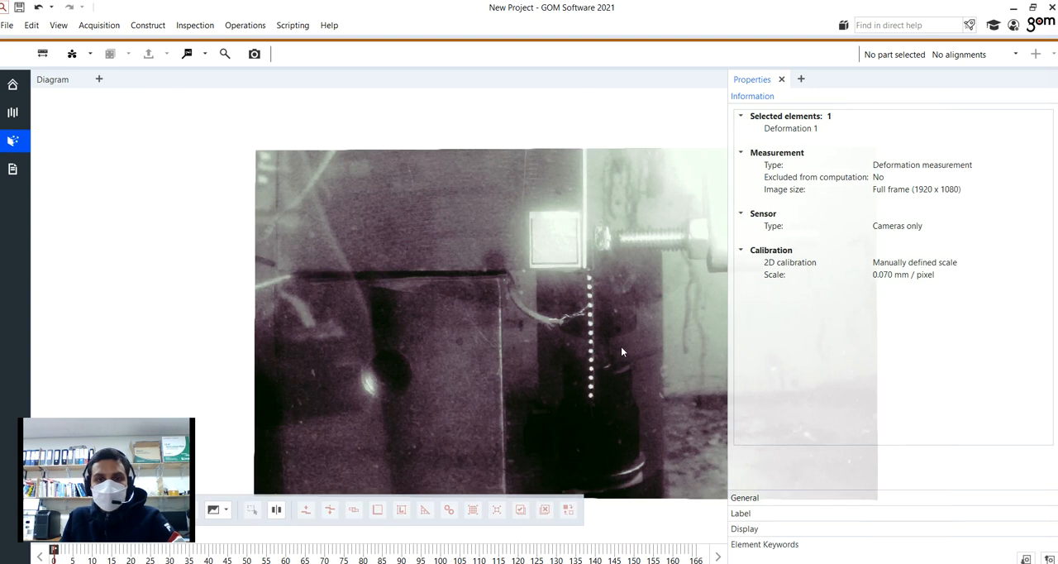
scroll(658, 315, up, 3)
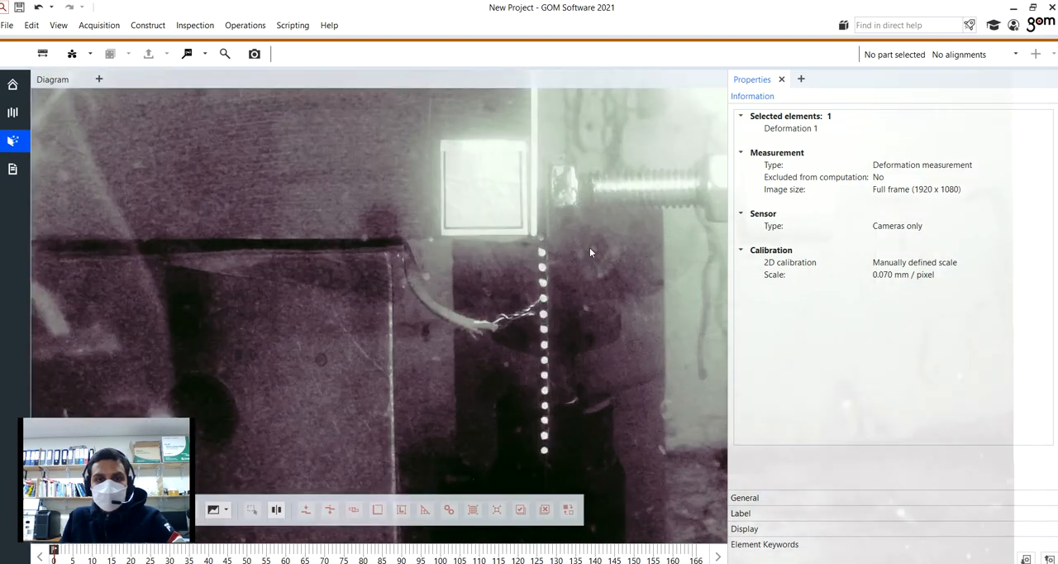
Step: Start a facet point component and place its point on the fifth white dot from the lower end of the row
click(74, 56)
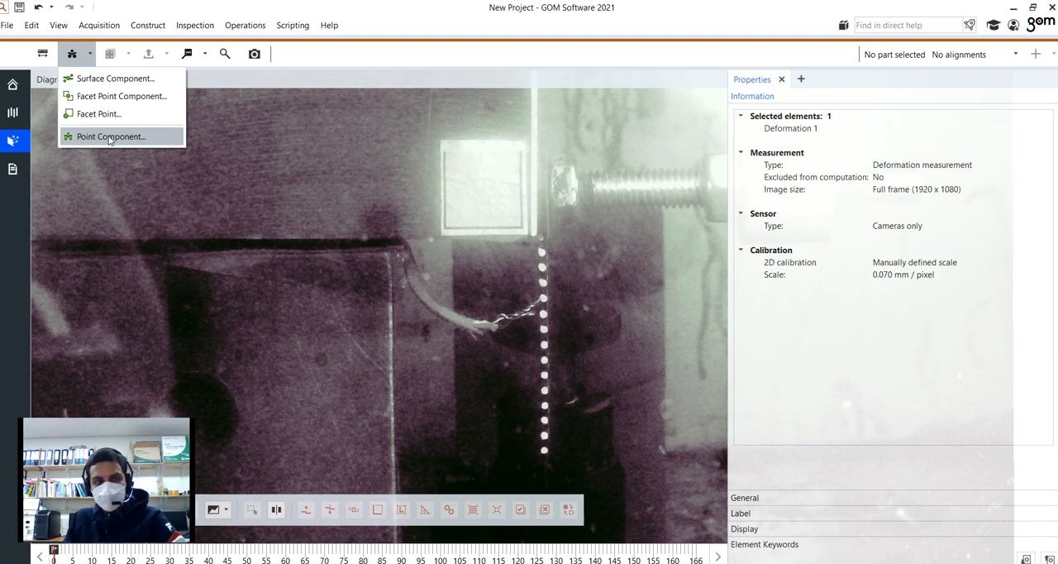
click(124, 96)
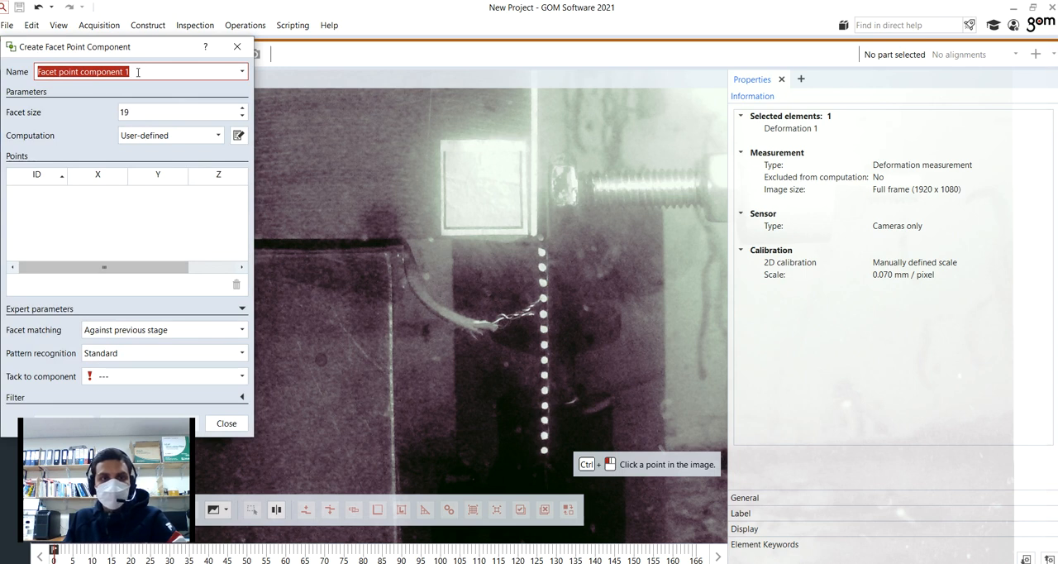
click(137, 72)
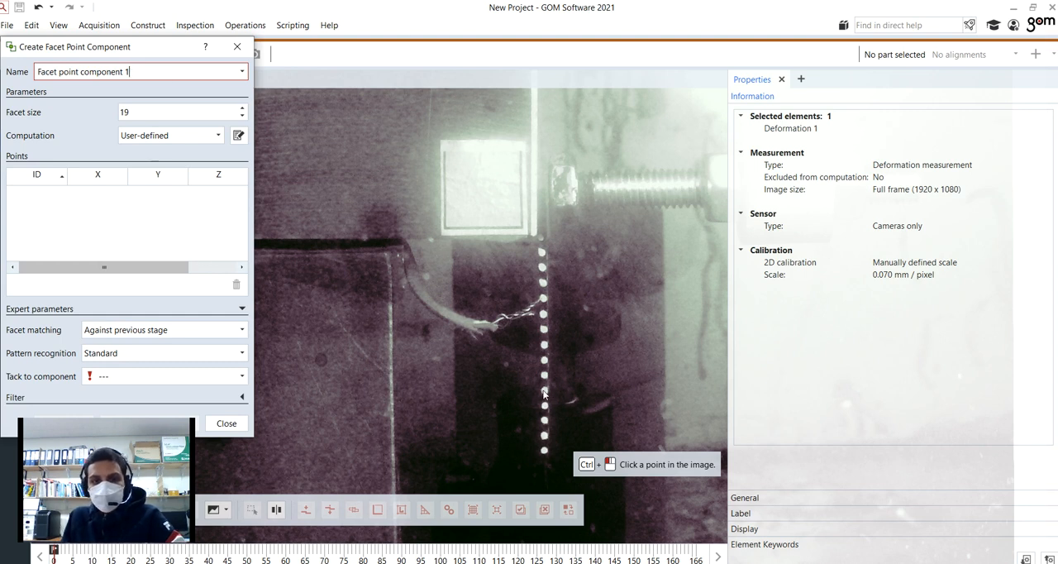
mouse_move(545, 395)
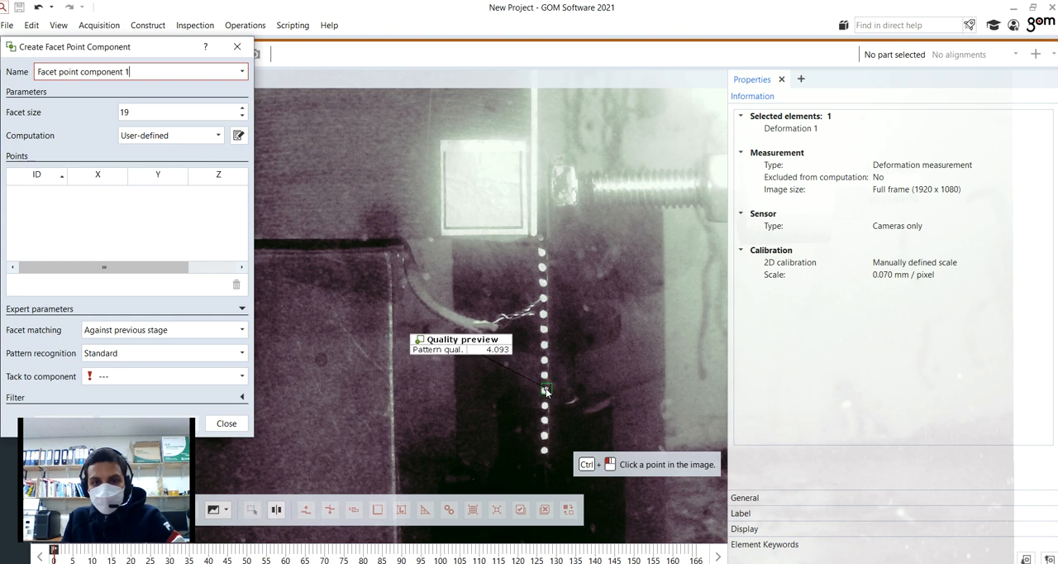
scroll(548, 394, up, 3)
scroll(548, 394, up, 3)
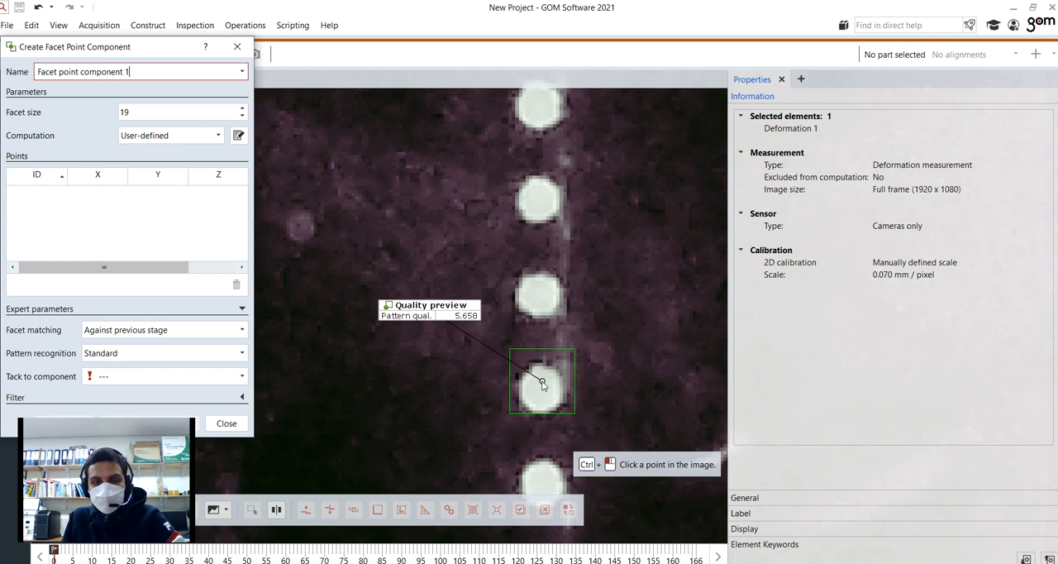
scroll(541, 385, down, 3)
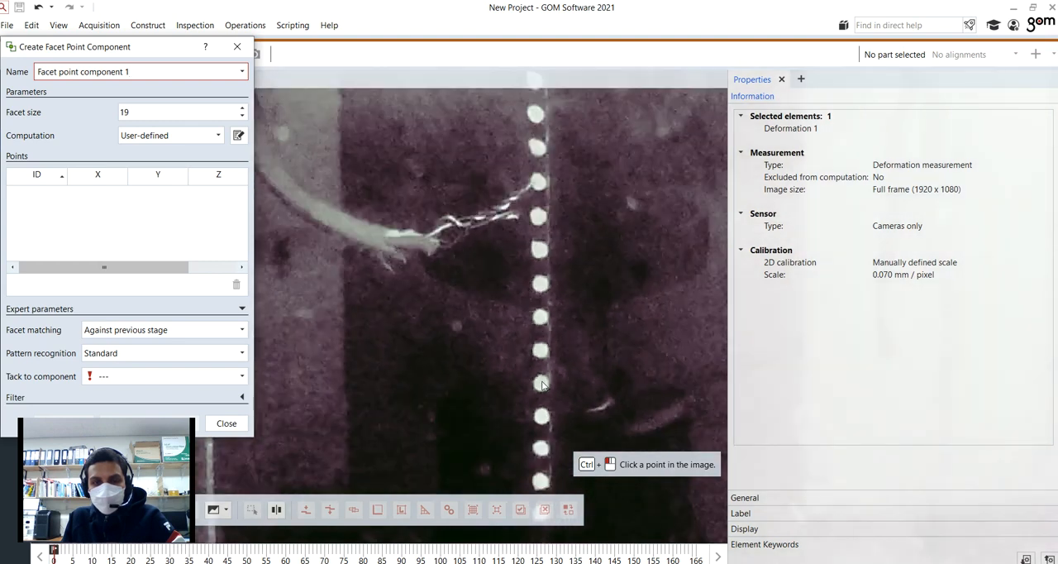
scroll(542, 385, down, 2)
scroll(542, 388, up, 7)
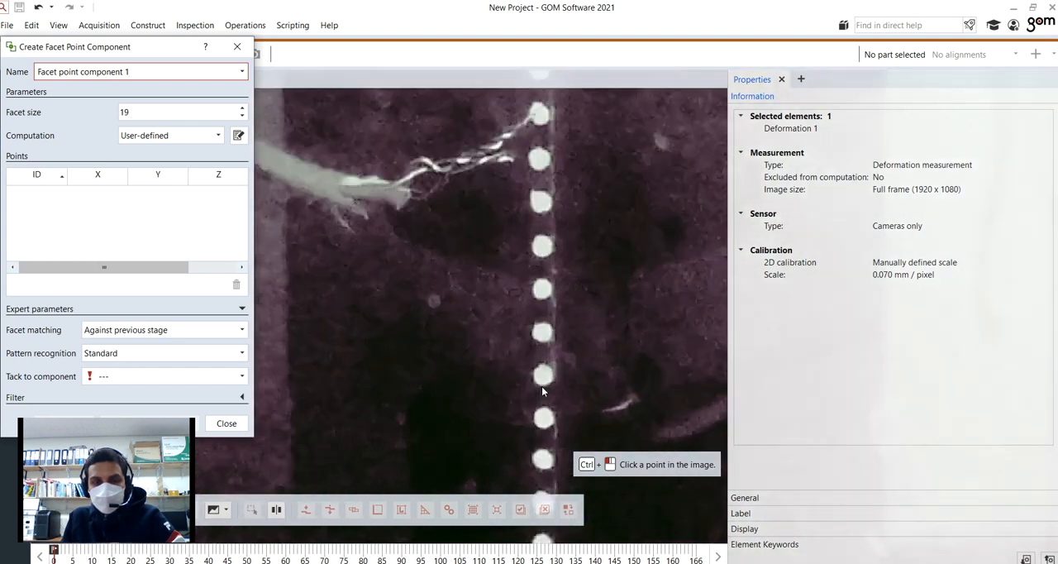
scroll(543, 388, down, 7)
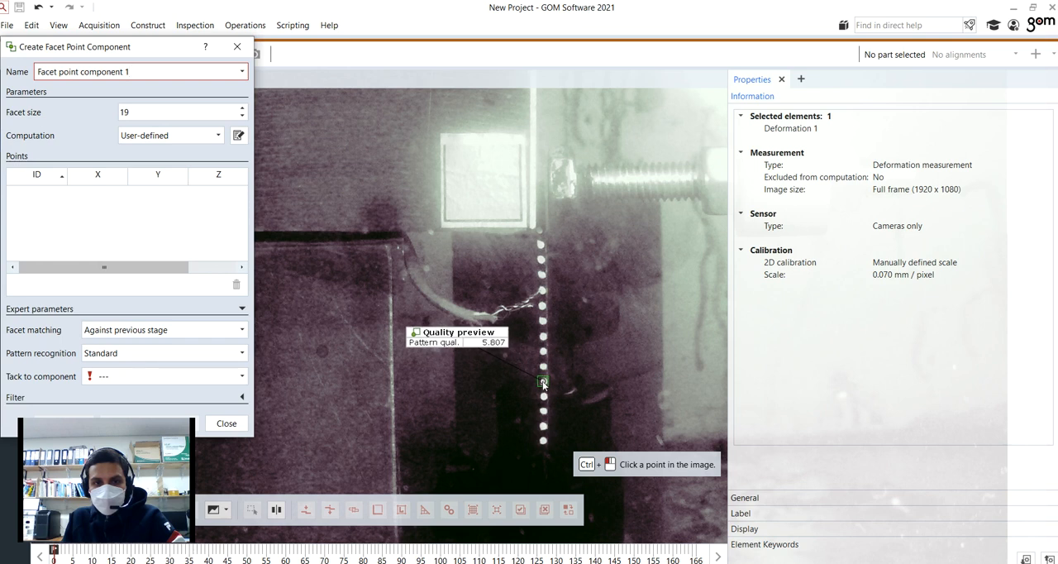
ctrl+click(543, 382)
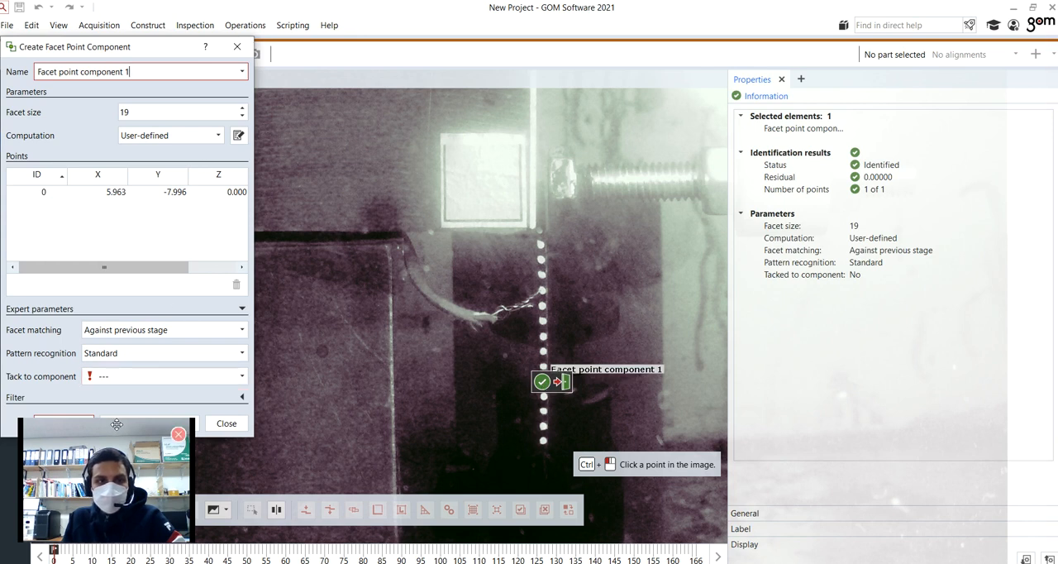
Step: Restore the Image Mapping view and create the pending facet point component, ending the command
drag(636, 405, 633, 405)
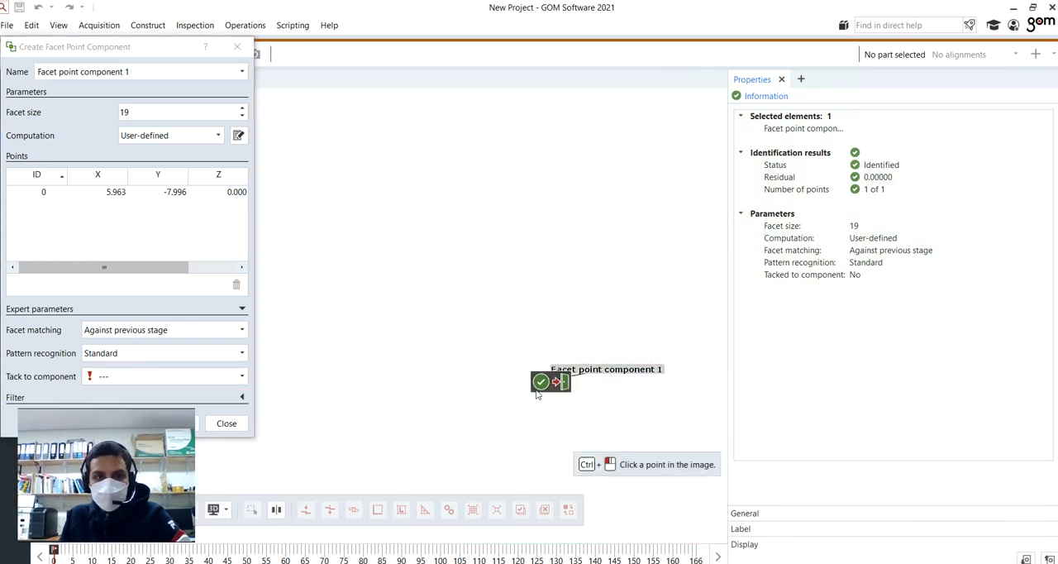
click(228, 512)
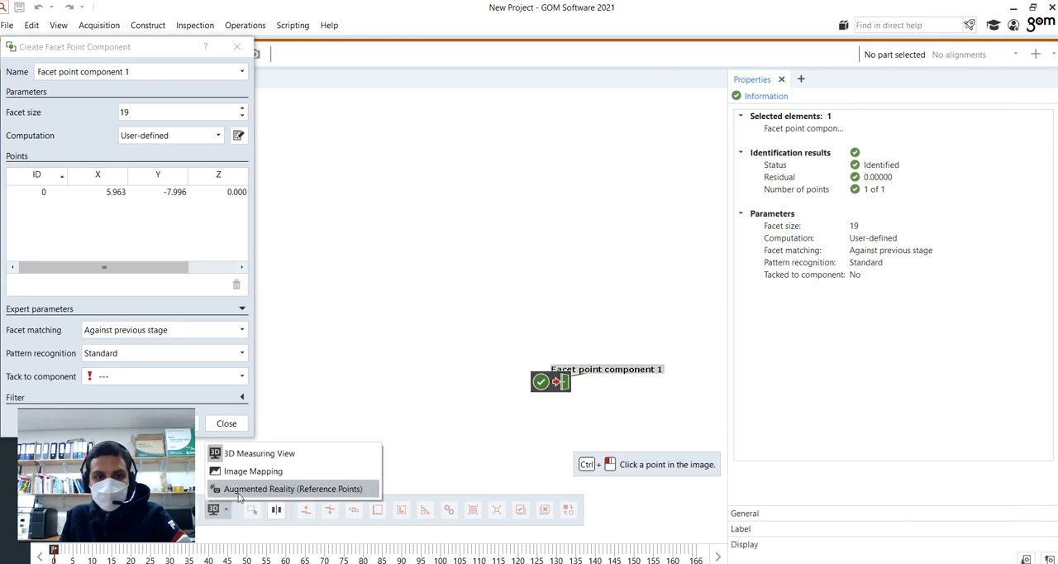
click(273, 468)
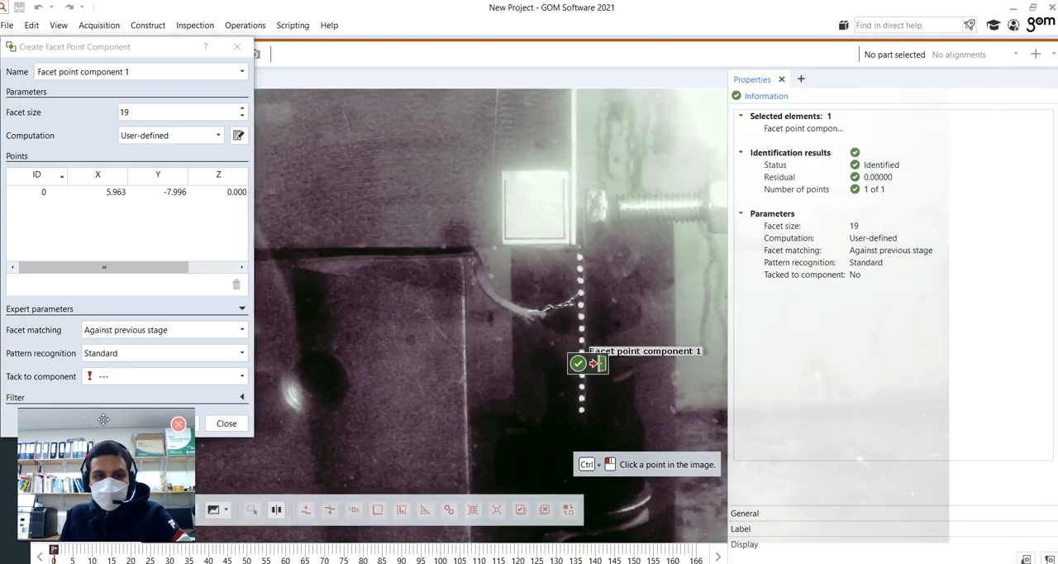
drag(103, 423, 965, 416)
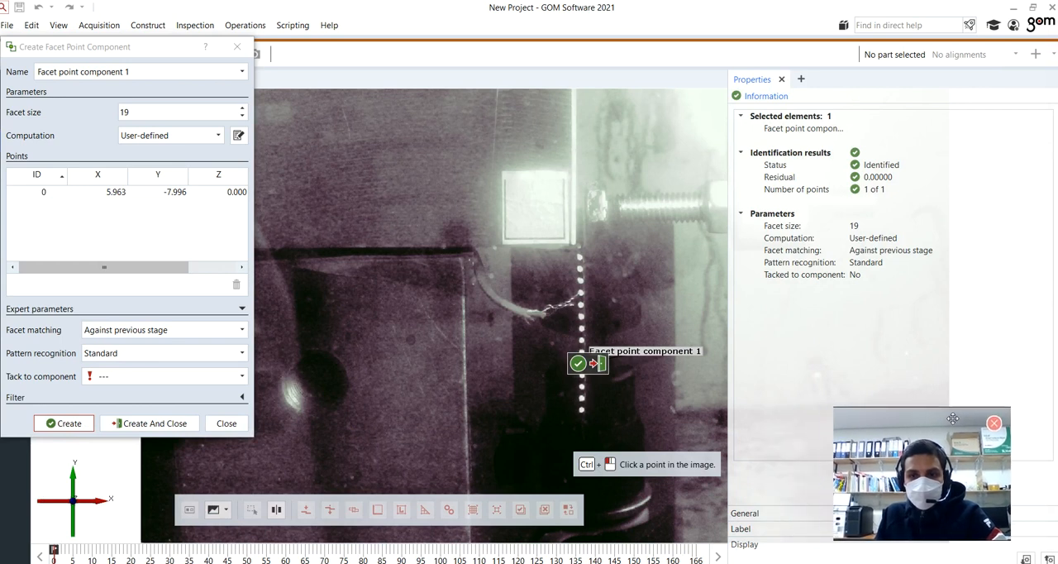
click(151, 424)
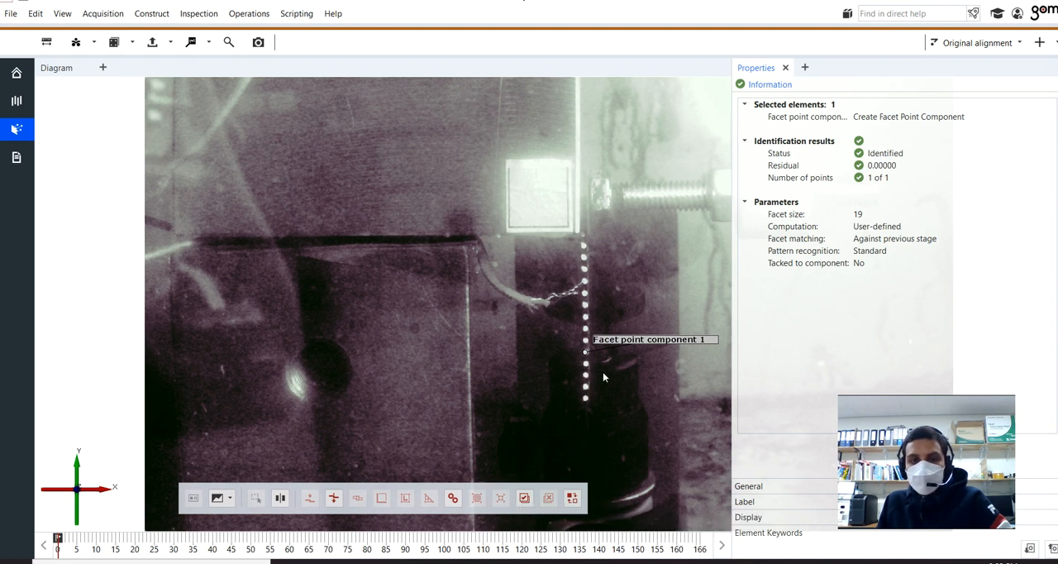
Step: Try to create a second facet point component at the third white dot from the lower end of the row
click(93, 42)
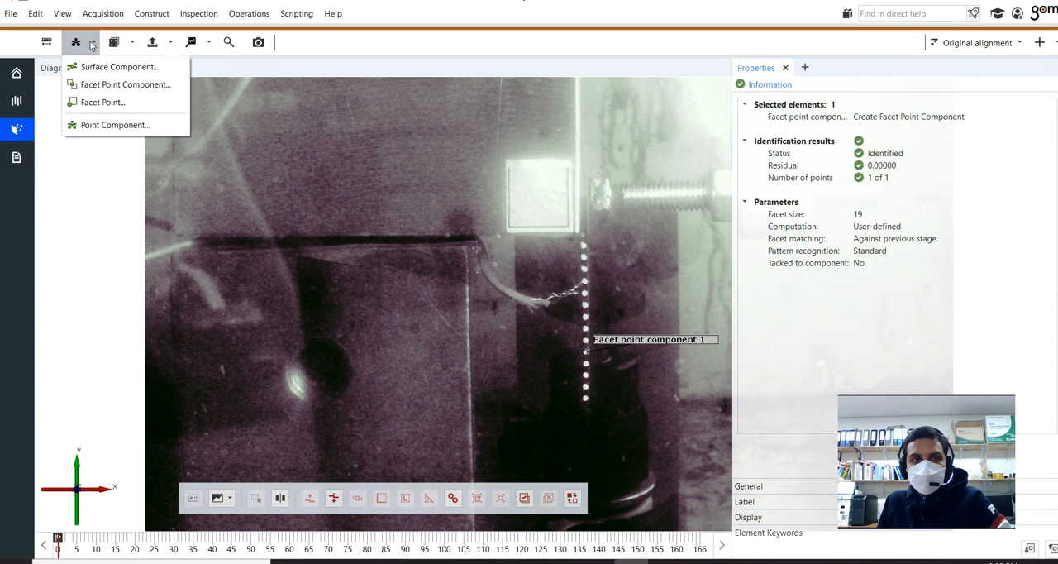
click(97, 85)
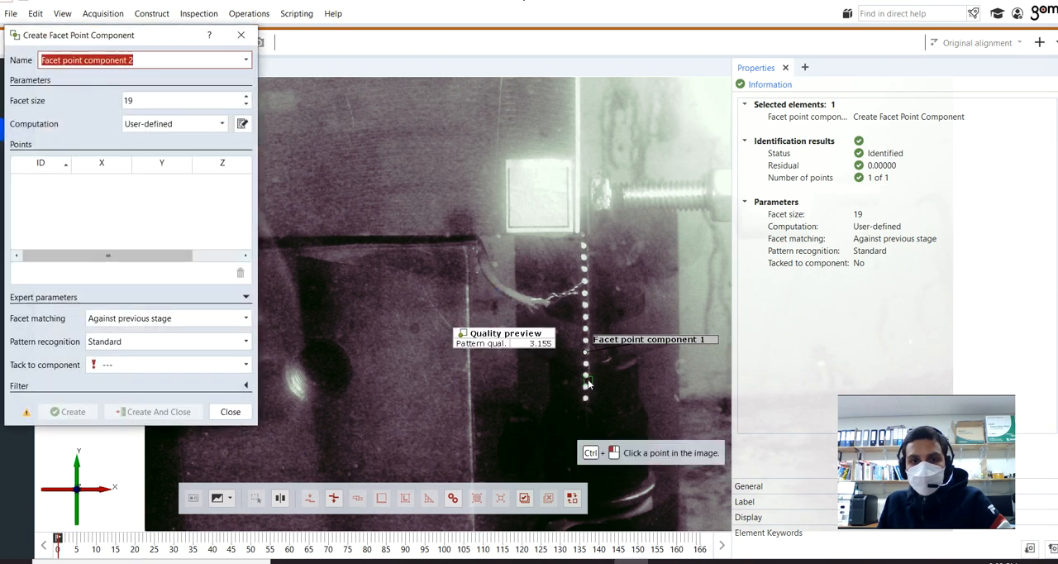
ctrl+click(587, 380)
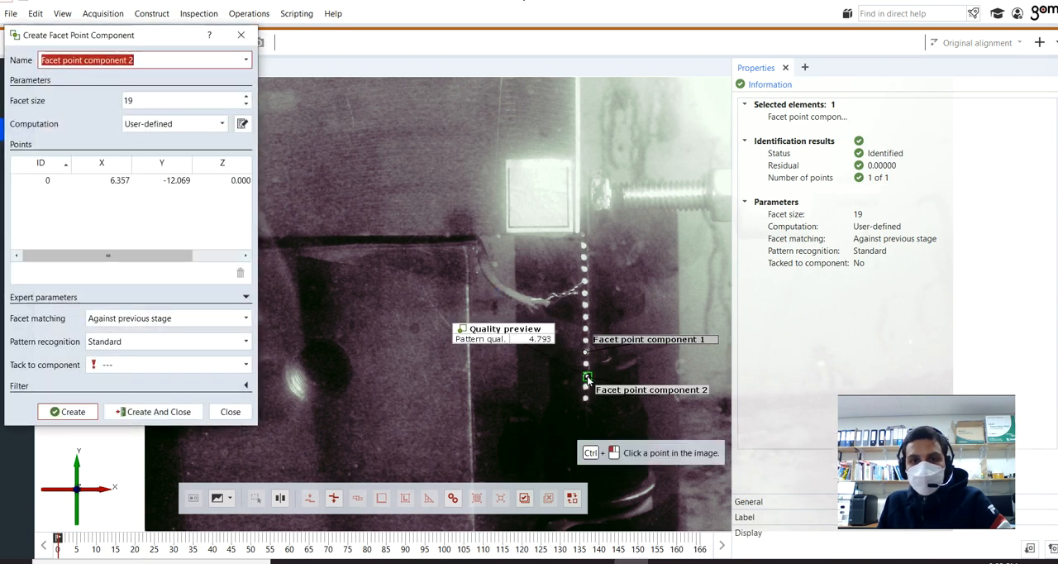
click(153, 413)
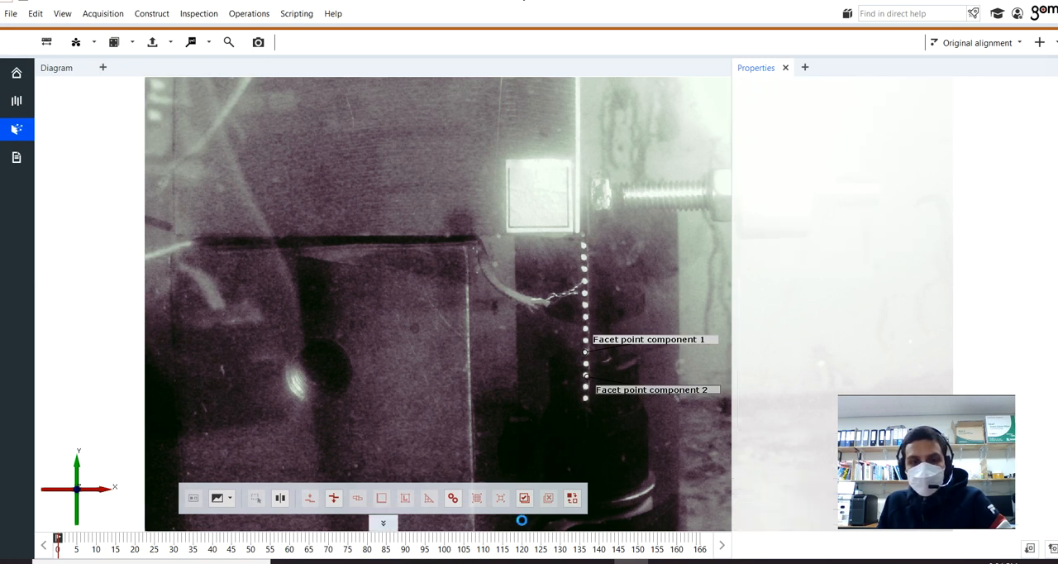
Step: Try to create the second facet point component on the white dot where the wire meets the row
click(83, 41)
click(85, 86)
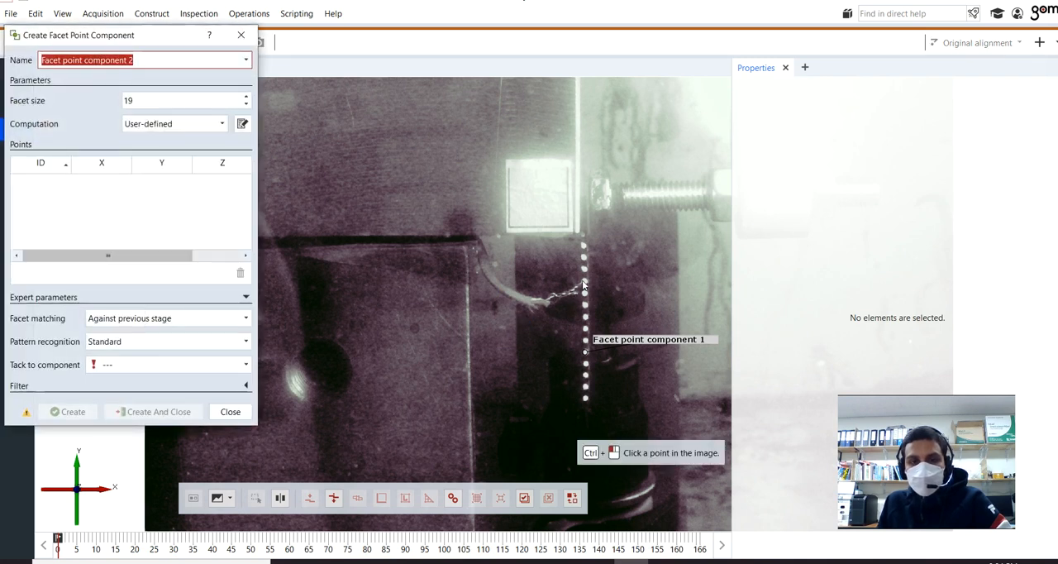
ctrl+click(584, 283)
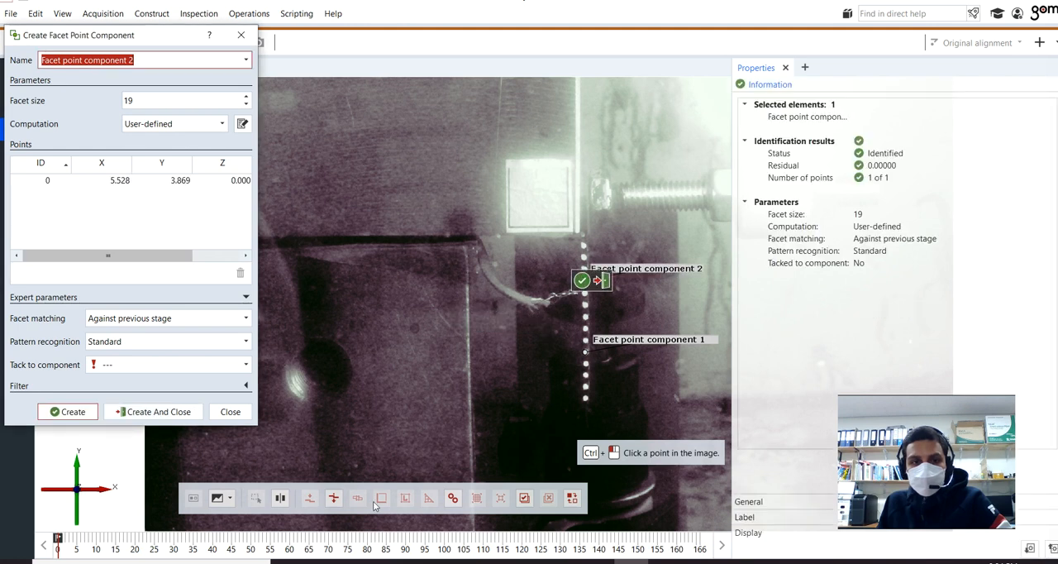
click(192, 415)
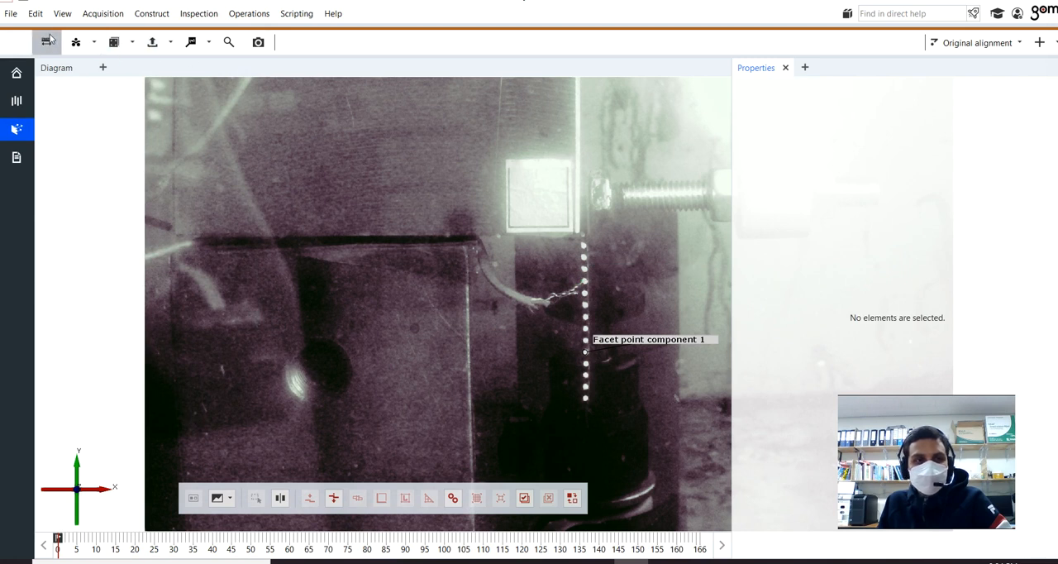
Step: Try a second facet point component just beside the lowest white dot, then delete it
click(76, 45)
click(78, 85)
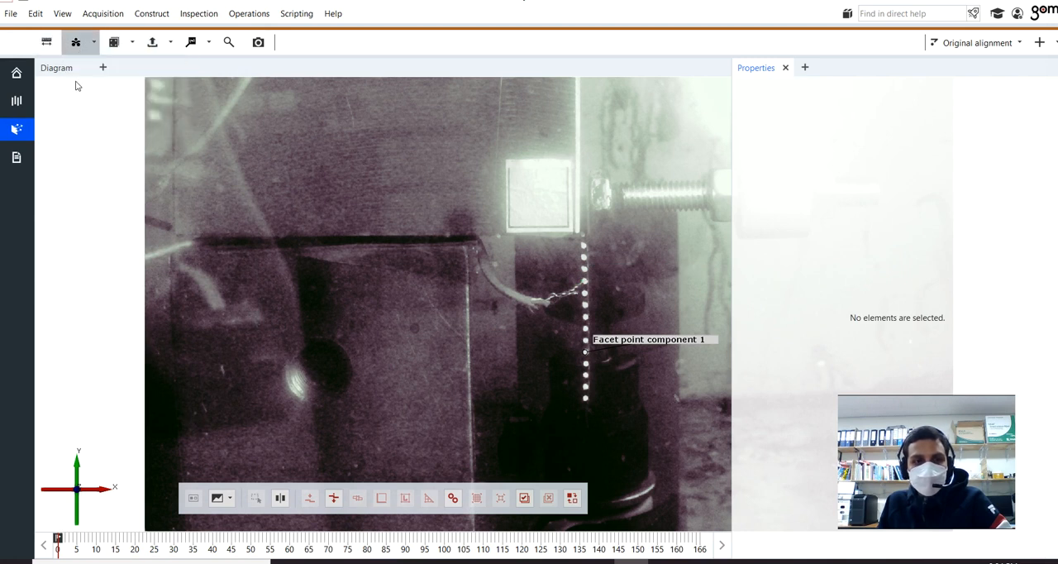
ctrl+click(595, 401)
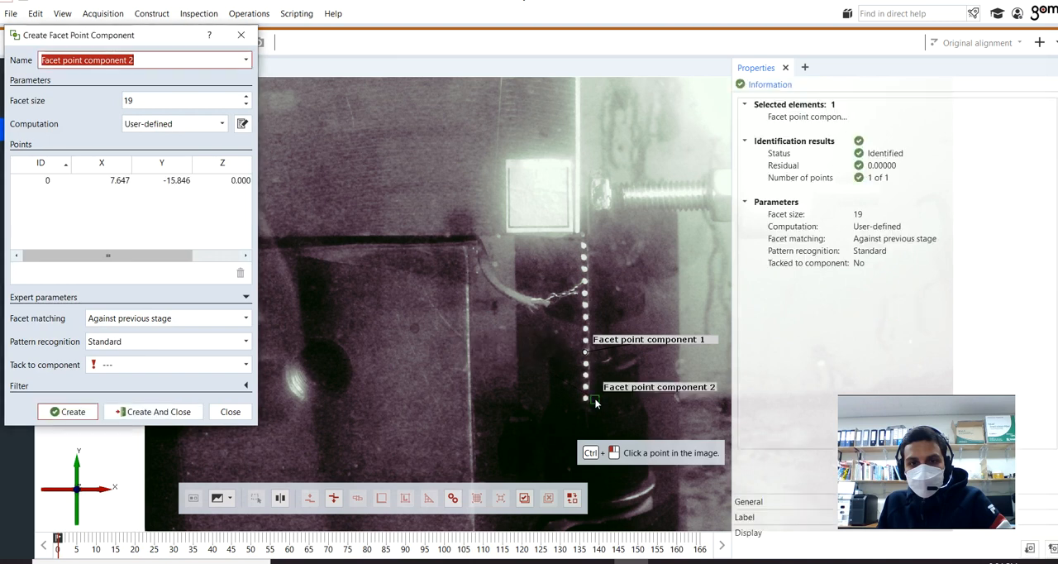
click(169, 413)
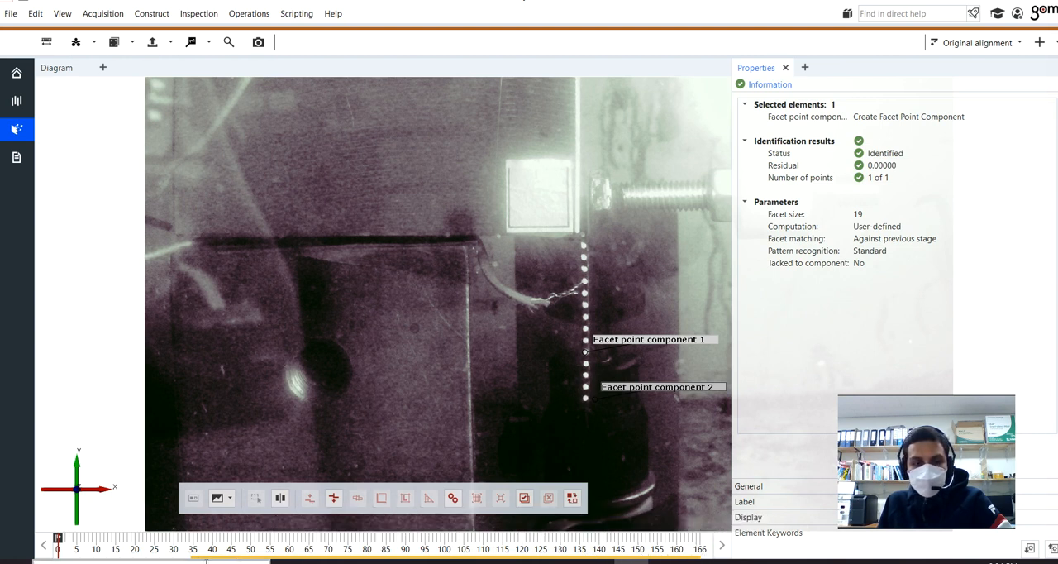
key(Delete)
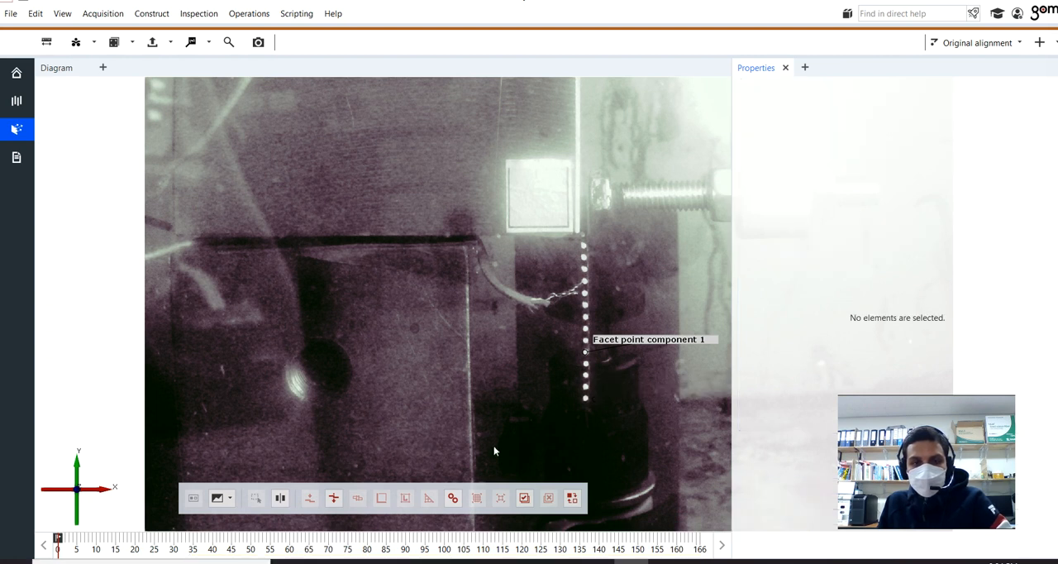
Step: Create a second facet point component on the white dot directly below Facet point component 1
click(87, 44)
click(111, 88)
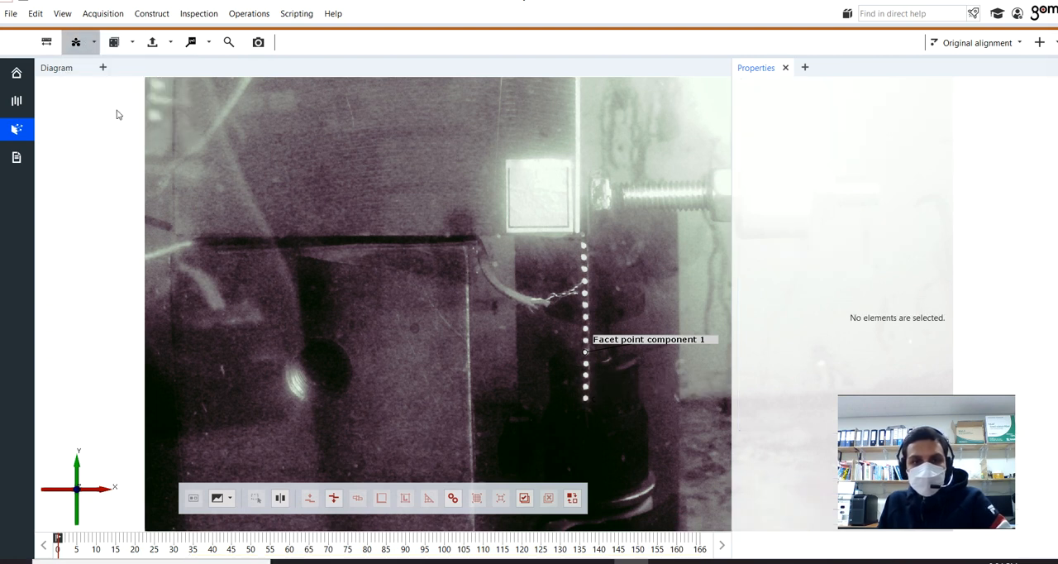
ctrl+click(586, 367)
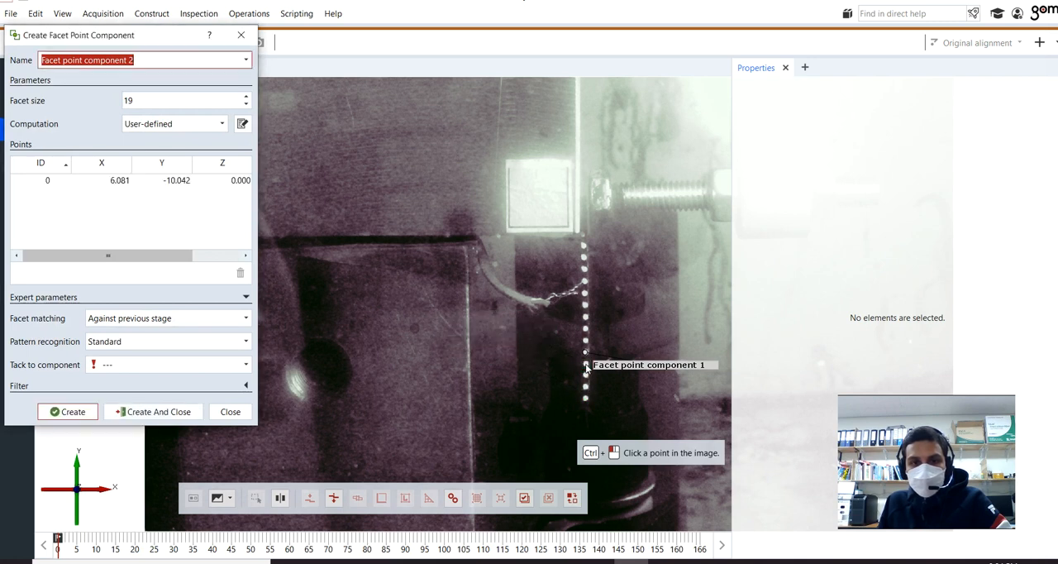
click(150, 412)
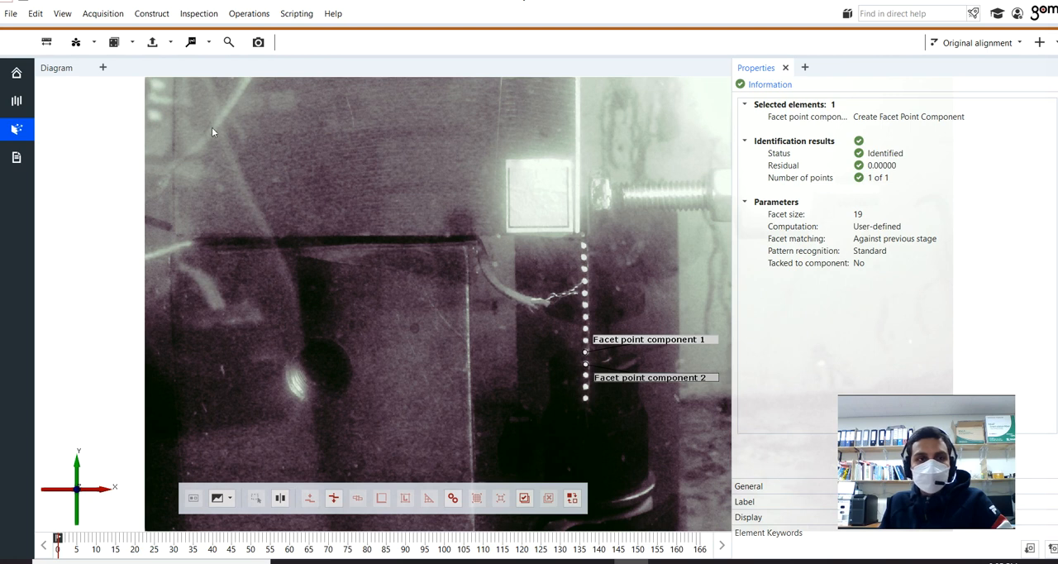
Step: Add the total Displacement inspection for the facet point components
click(114, 43)
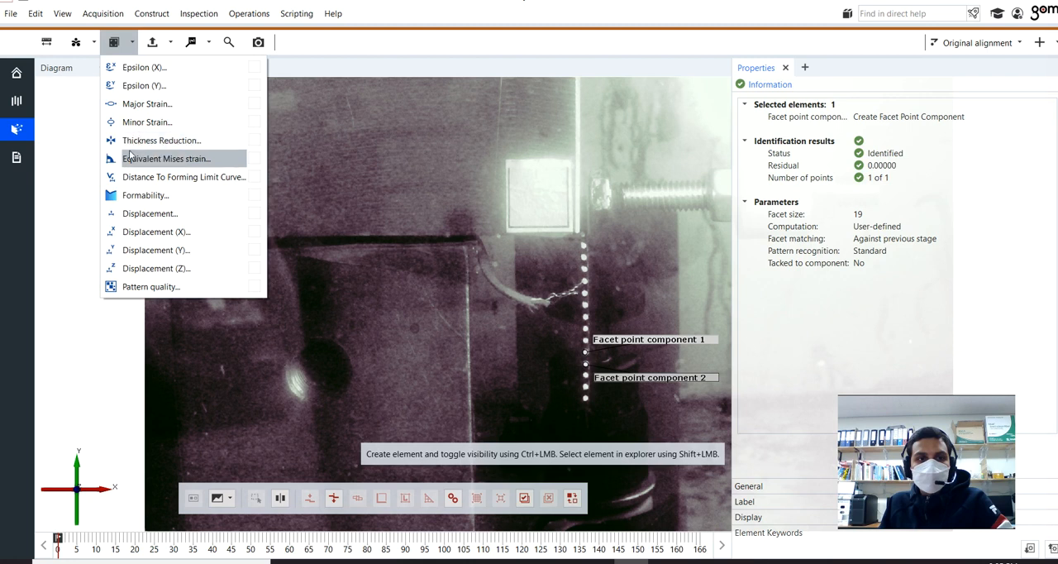
click(143, 216)
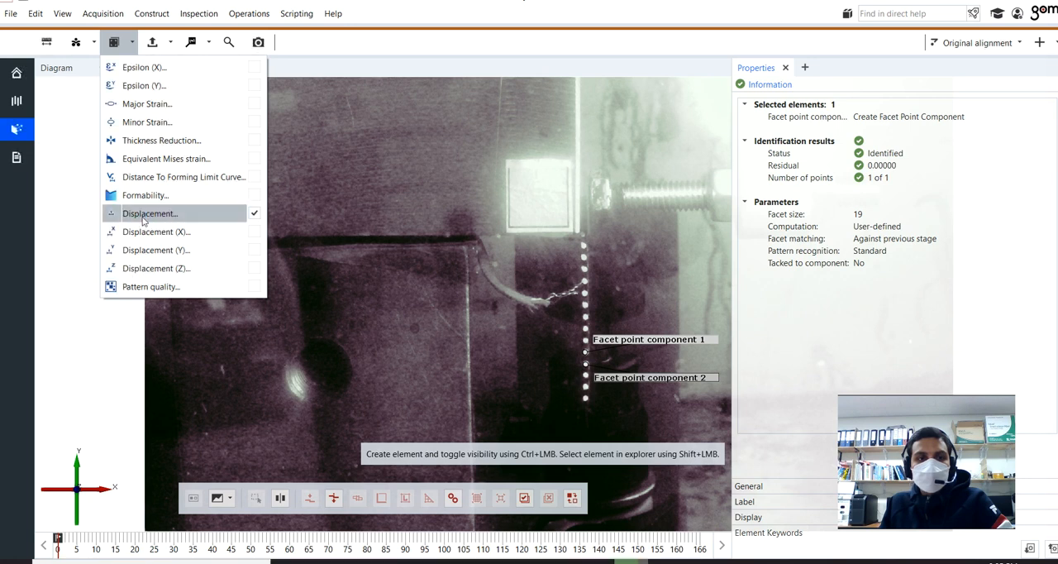
click(65, 298)
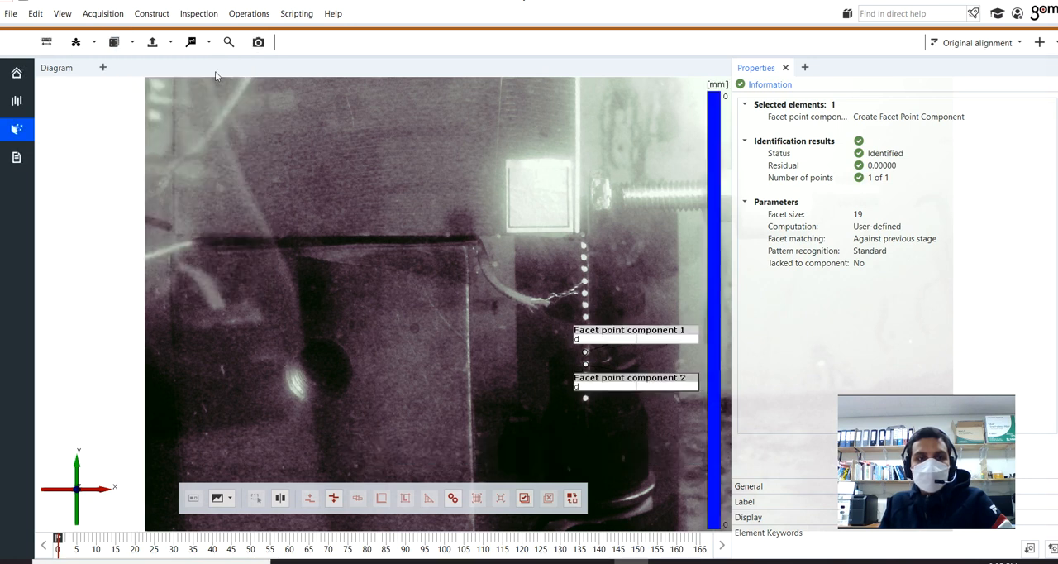
Step: Create displacement deviation labels at the dots of Facet point component 1 and Facet point component 2
click(207, 43)
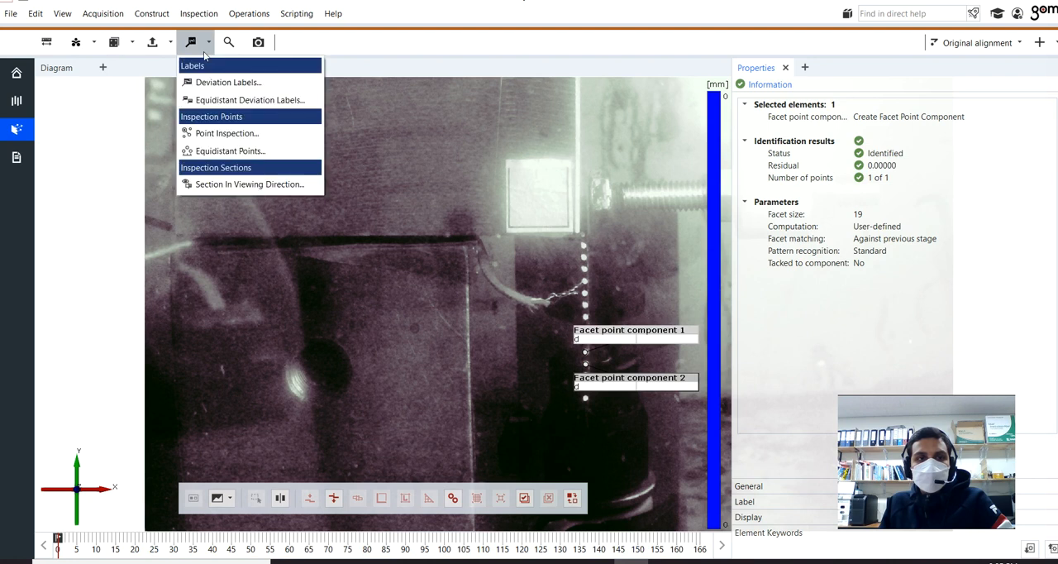
click(209, 84)
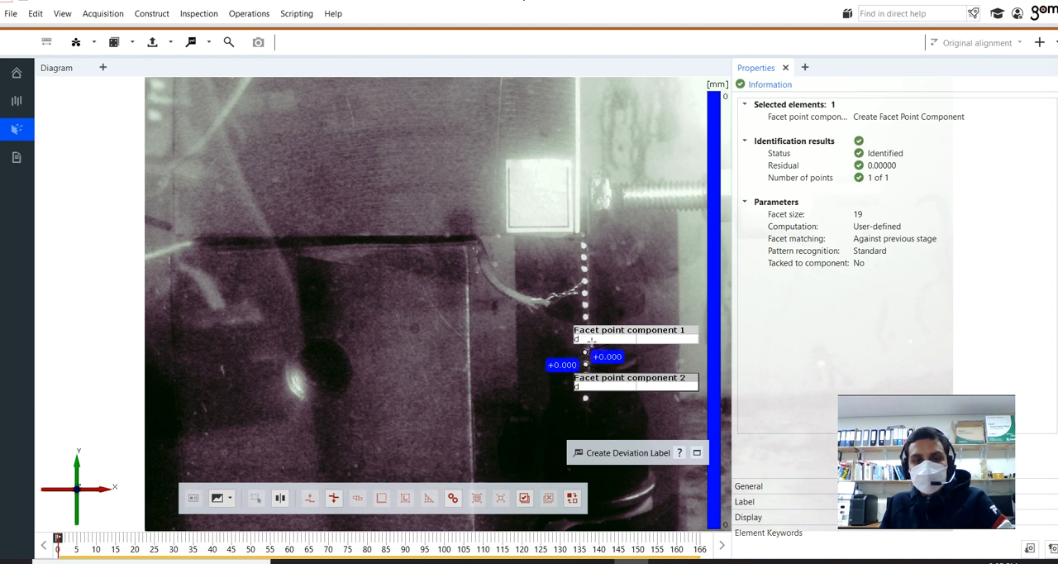
ctrl+click(596, 353)
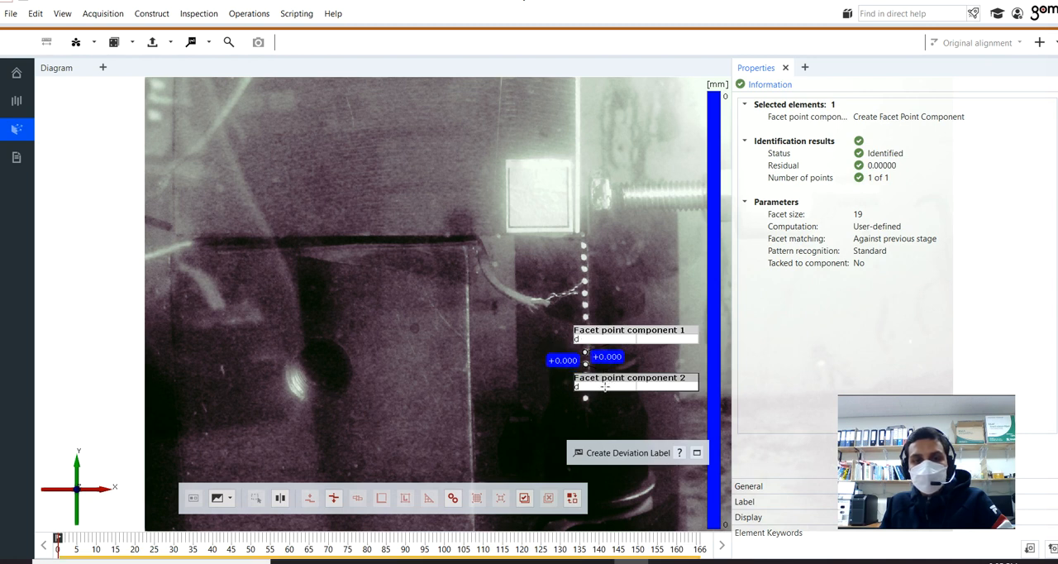
ctrl+click(605, 387)
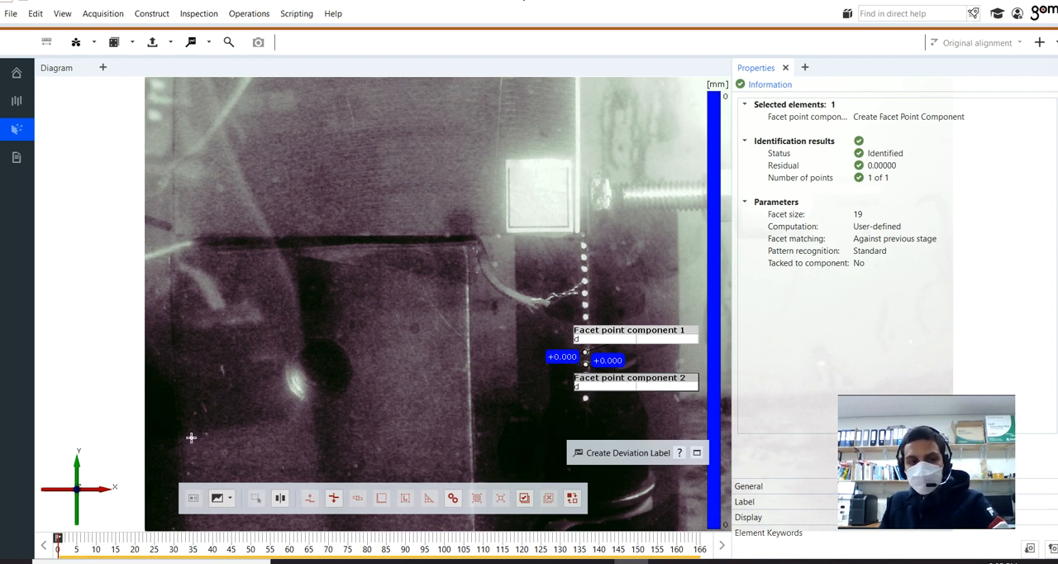
Step: Finish the label creation and move through the stages to 624ePOXY1s33 and back to the first stage to examine the displacement vectors
key(Escape)
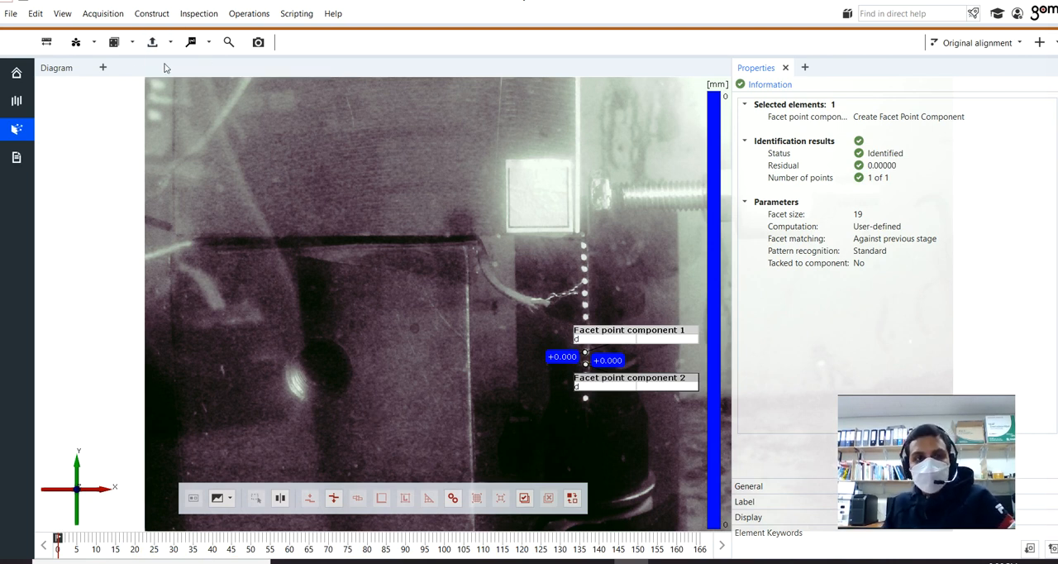
click(115, 44)
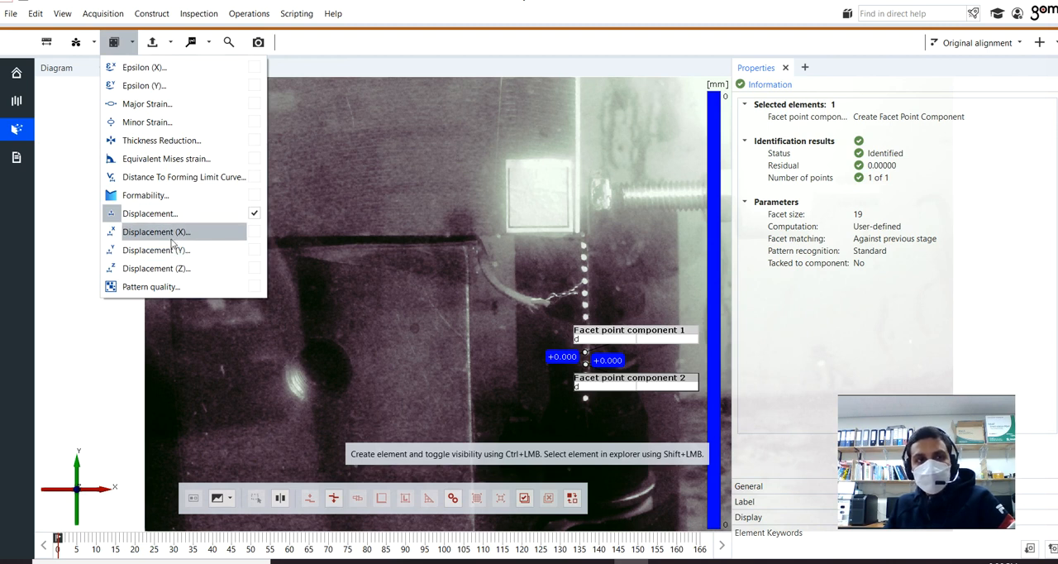
click(86, 227)
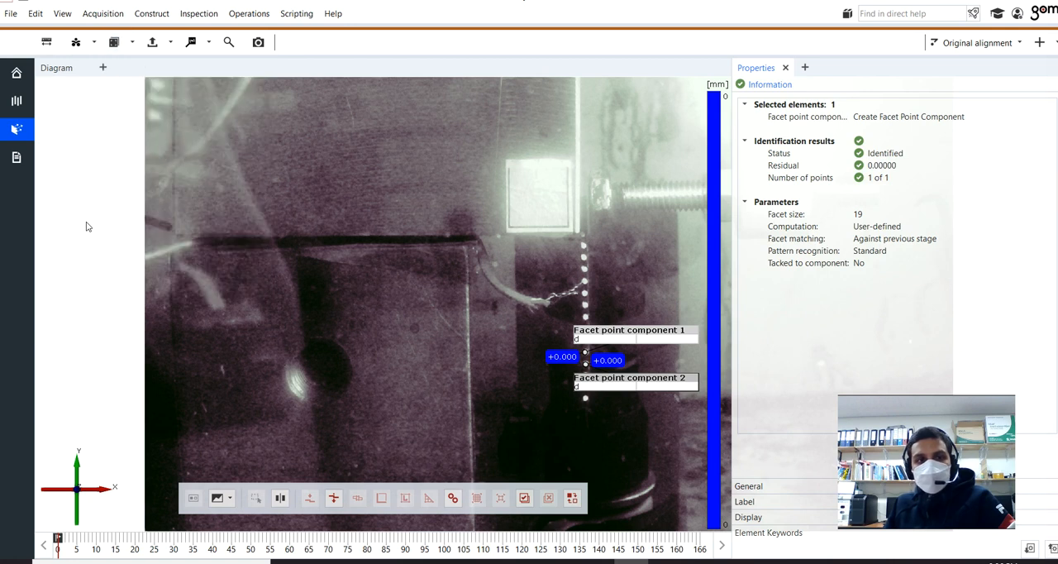
click(61, 549)
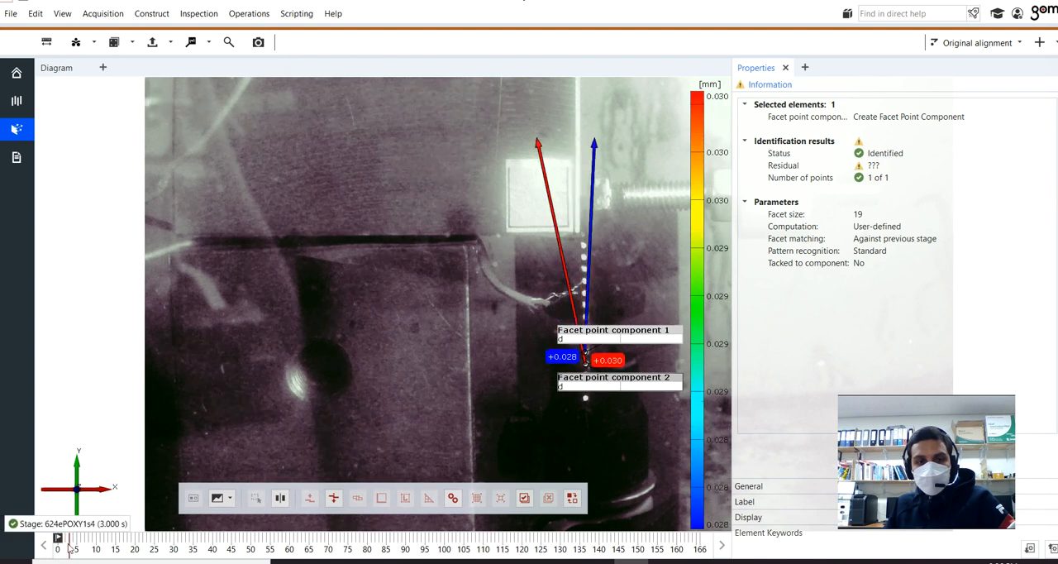
drag(72, 547, 182, 559)
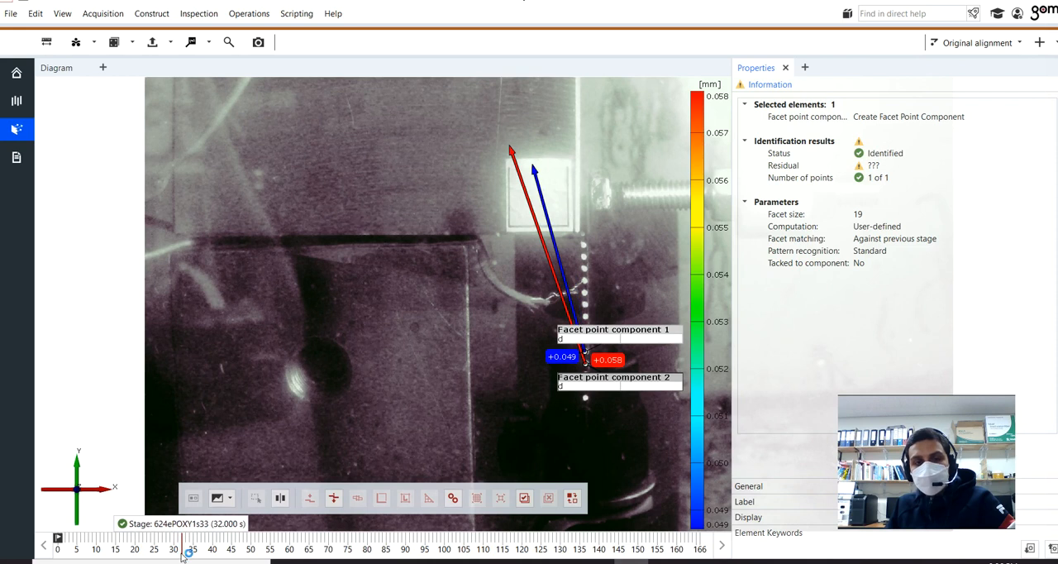
drag(184, 557, 57, 538)
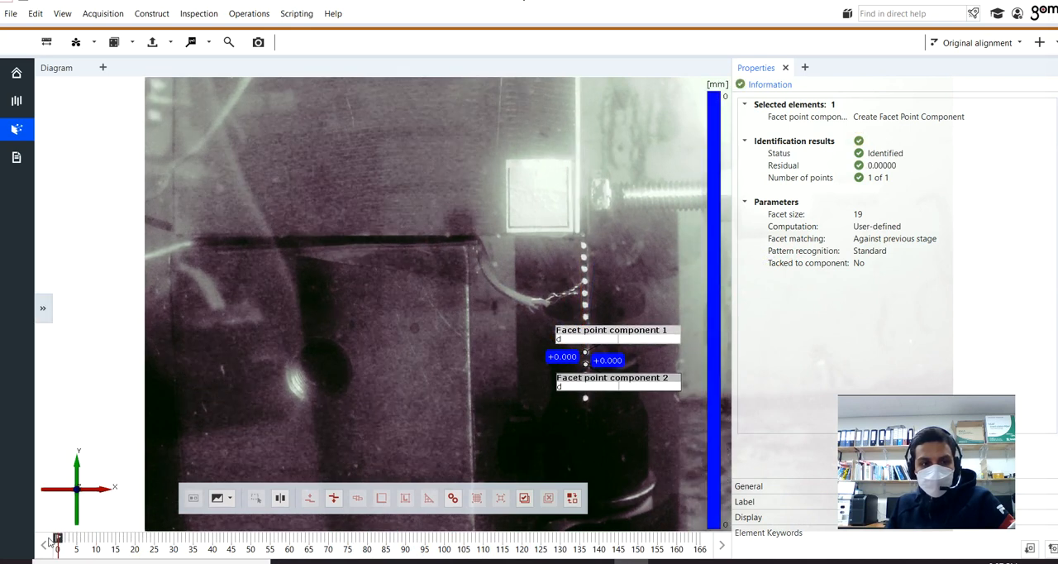
Step: Add the Displacement (Y) inspection for the two facet point components
click(121, 43)
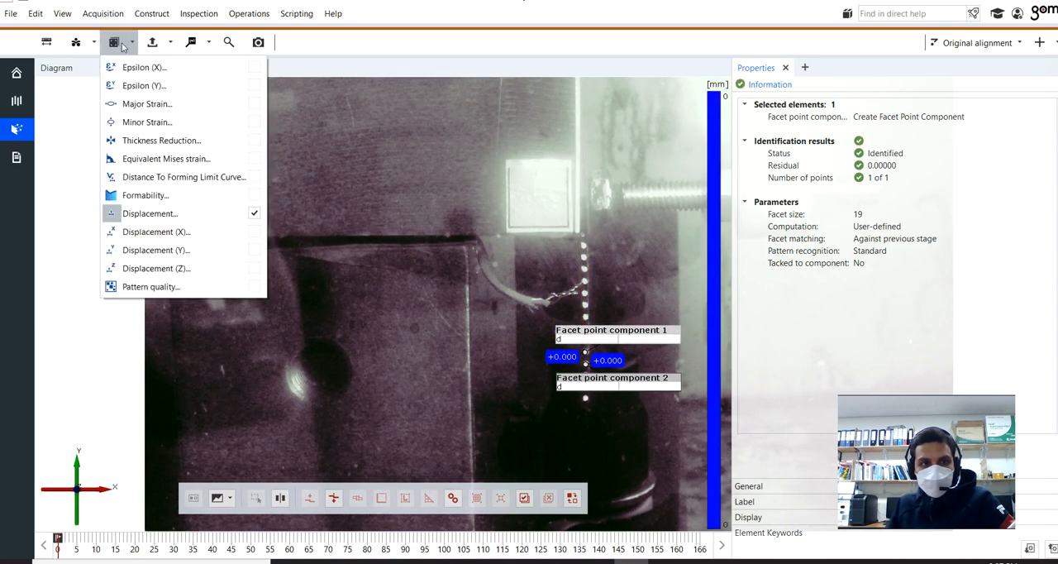
click(164, 253)
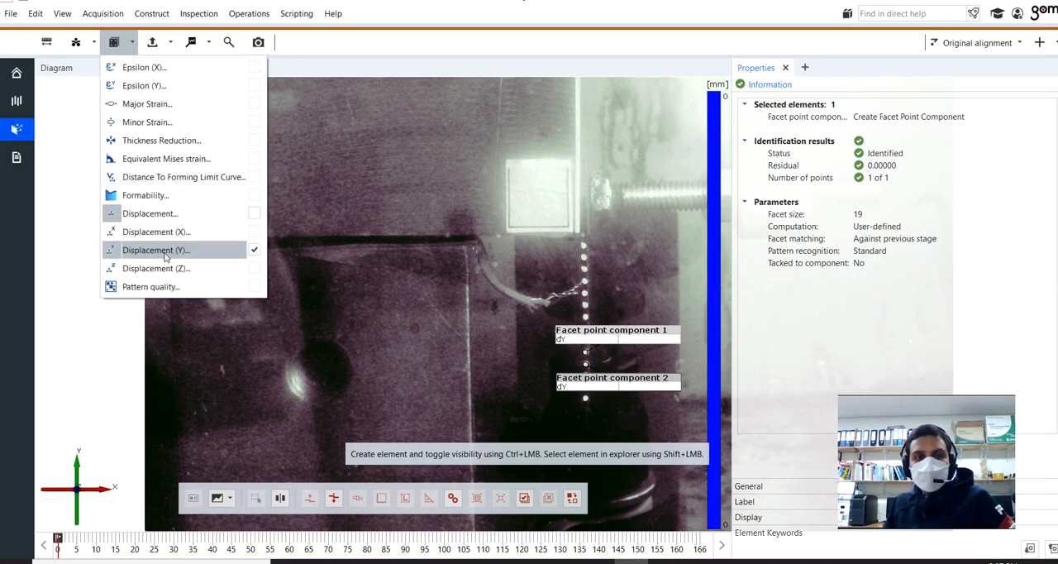
click(157, 360)
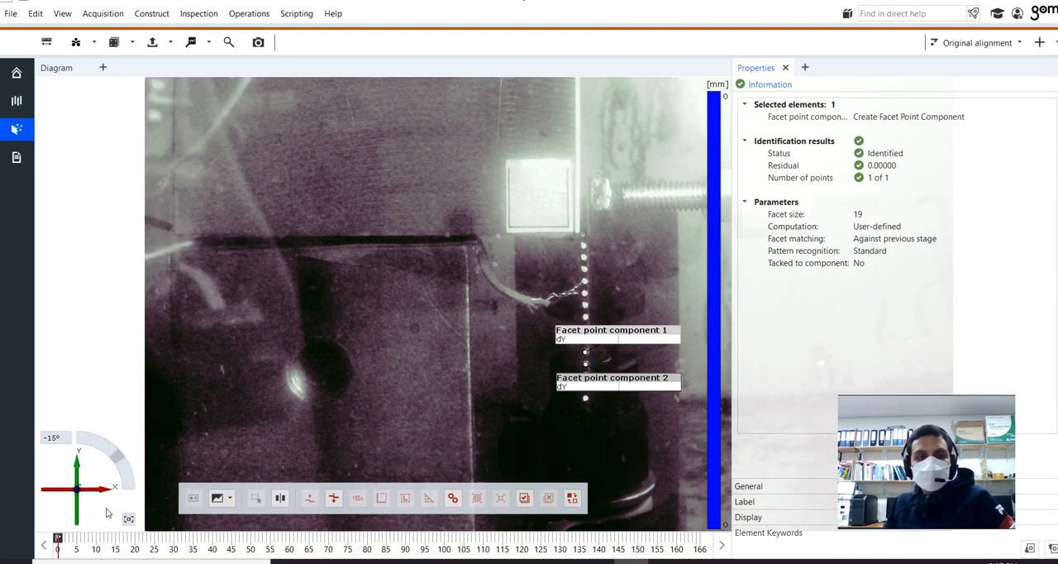
mouse_move(58, 546)
mouse_down()
mouse_move(402, 550)
mouse_move(58, 542)
mouse_up()
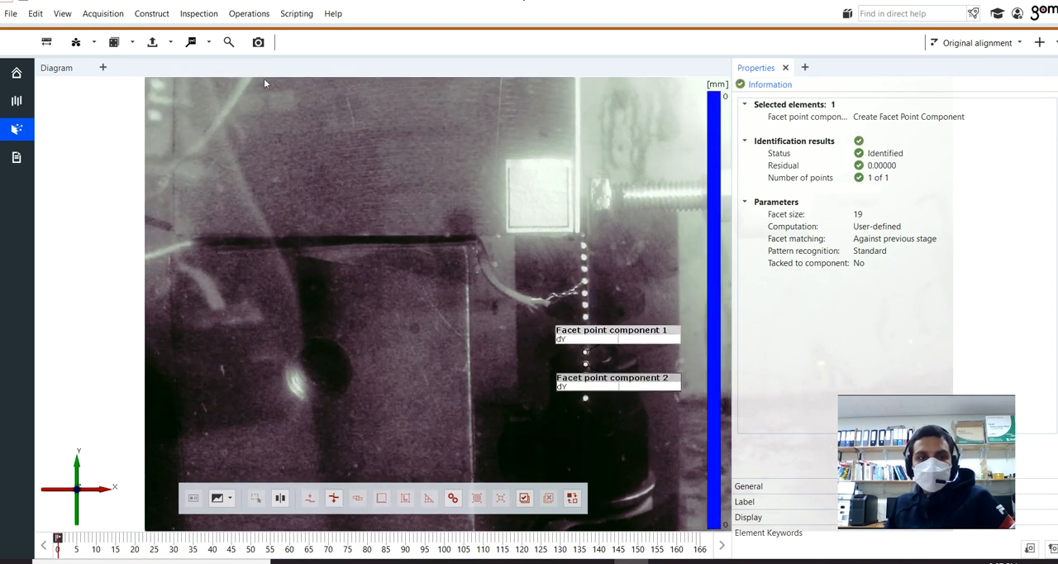
Step: Preview a report page in the 3D+Diagram Style (A4), then cancel it
click(258, 42)
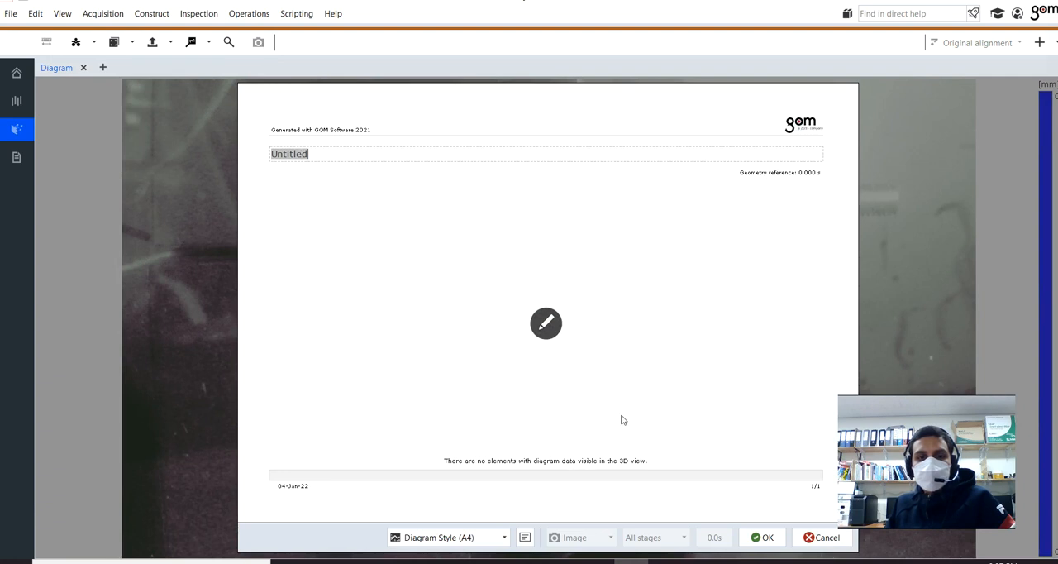
click(473, 538)
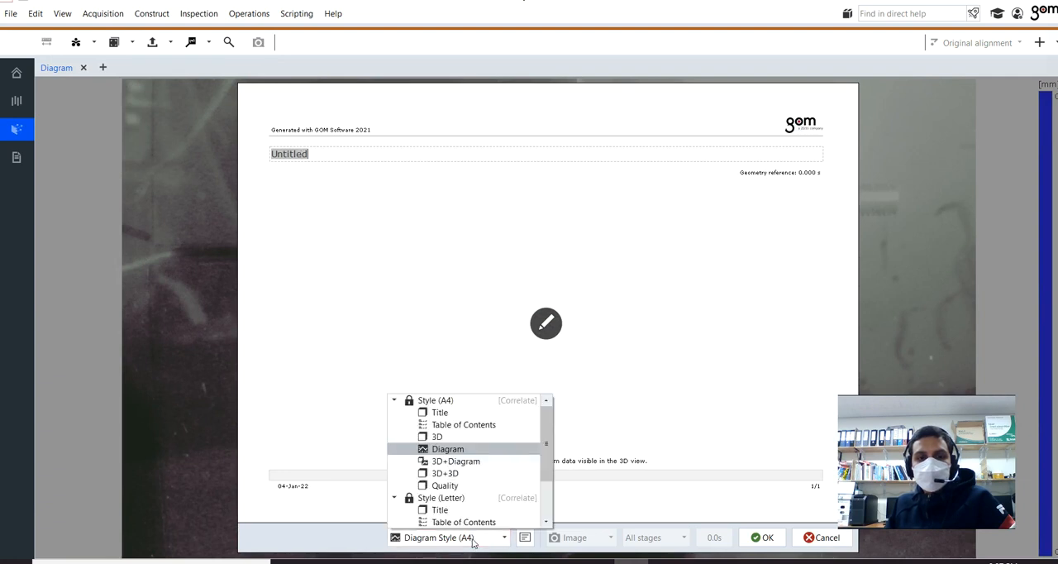
click(475, 468)
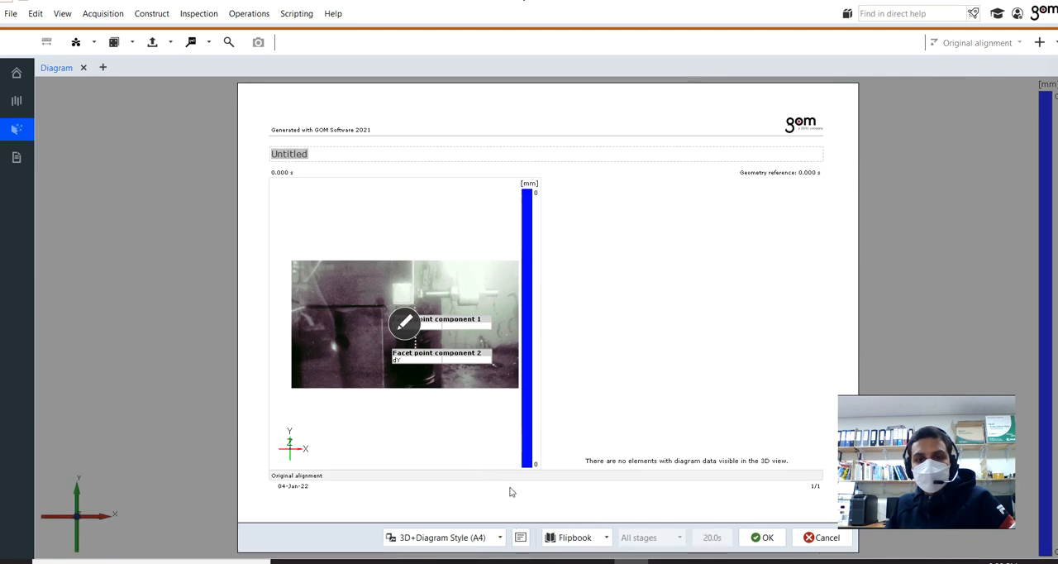
click(817, 537)
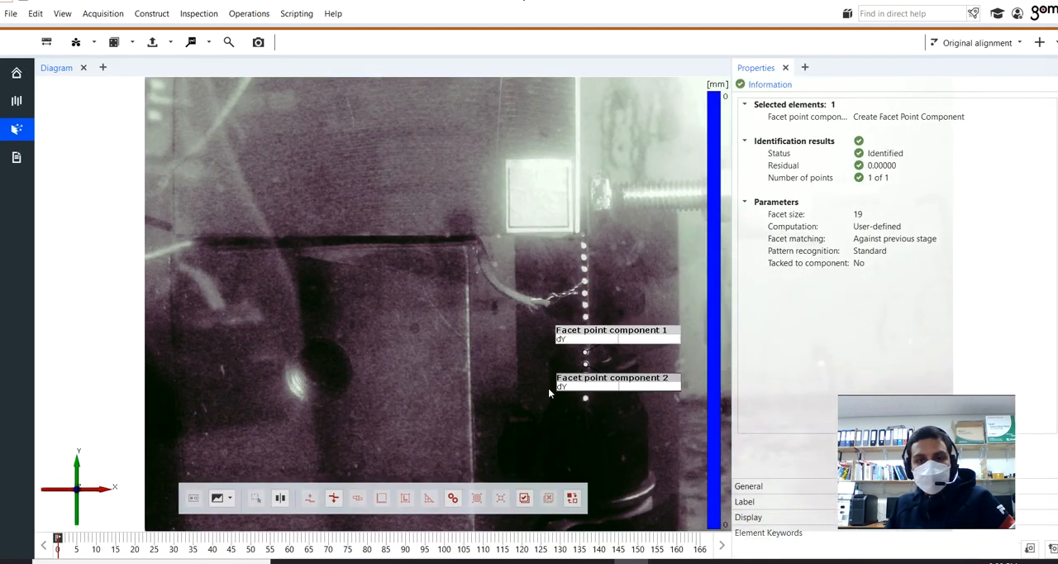
mouse_move(58, 548)
mouse_down()
mouse_move(89, 546)
mouse_move(58, 548)
mouse_up()
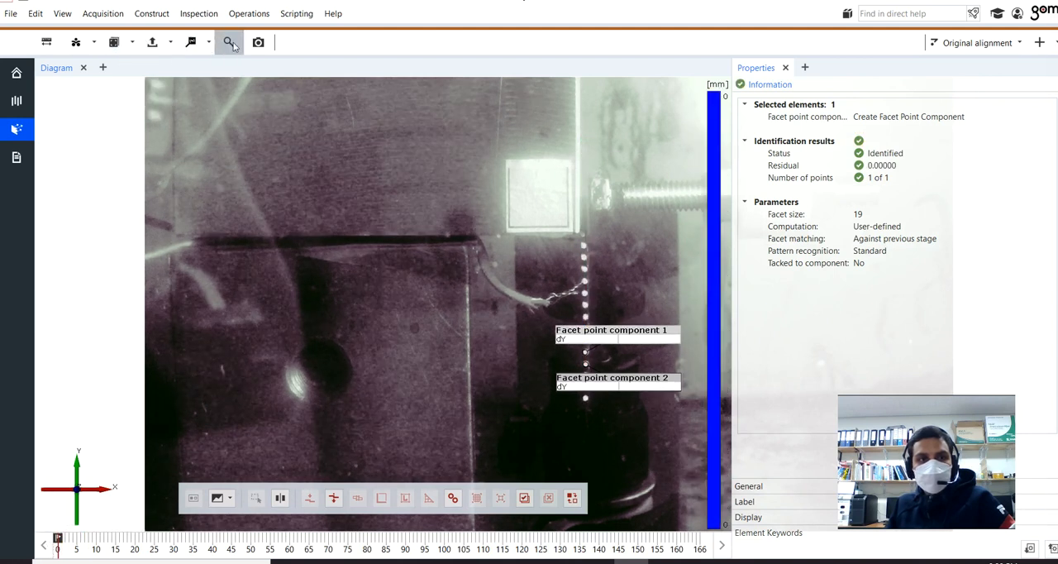
click(190, 43)
click(72, 161)
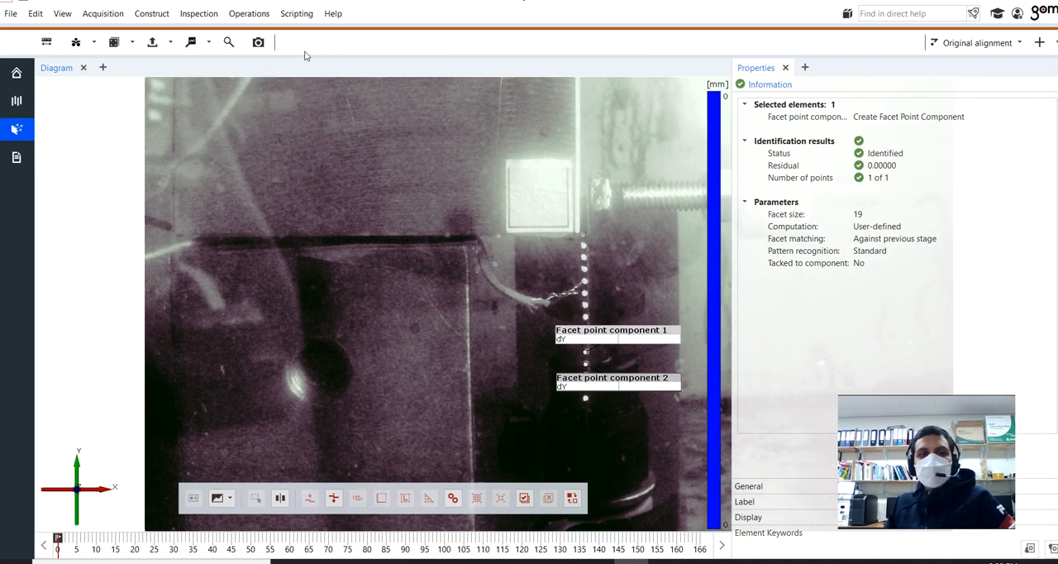
click(259, 43)
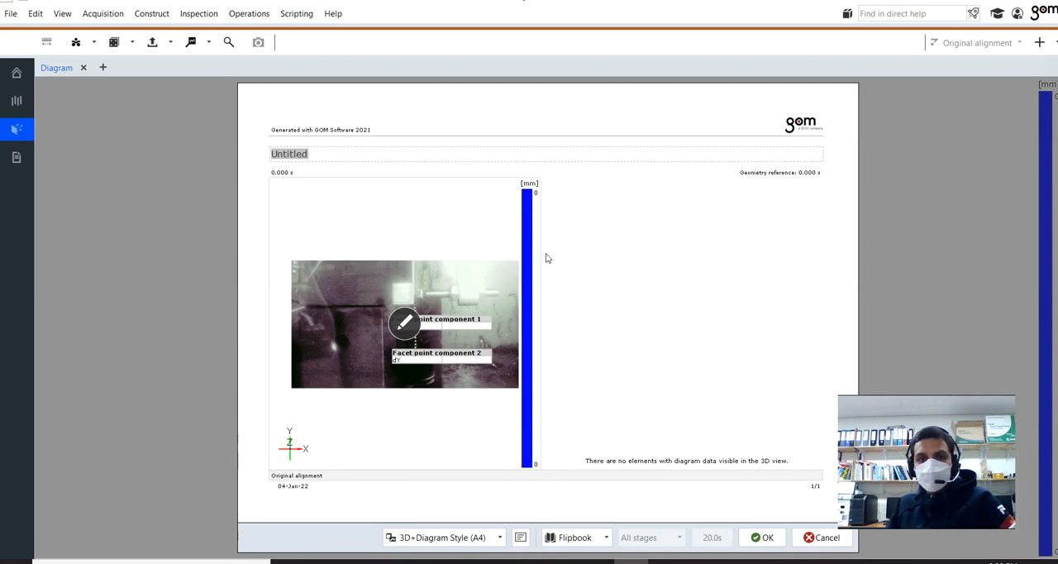
click(814, 538)
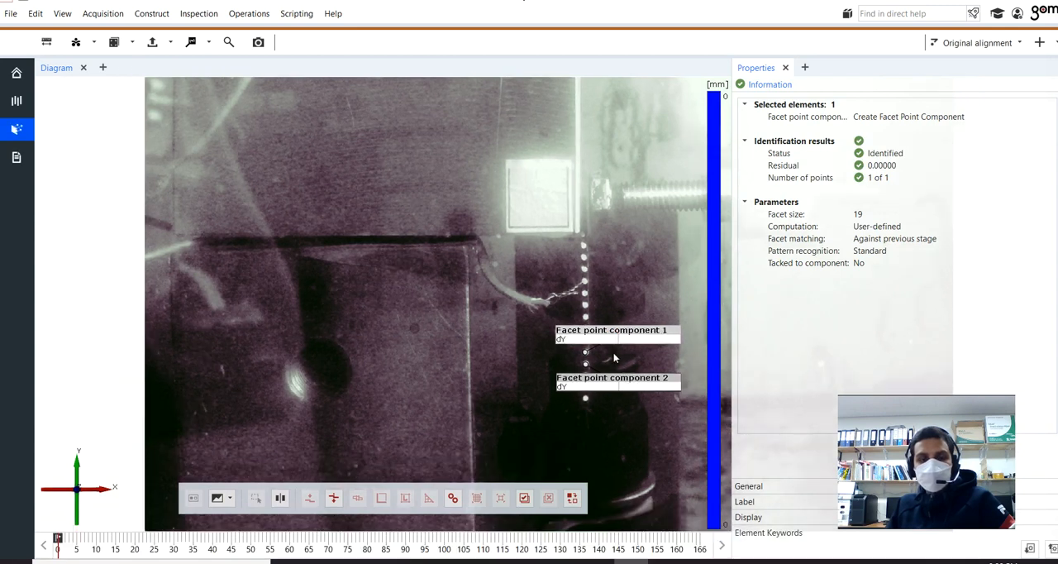
Step: Create dY deviation labels at the dots of Facet point component 1 and Facet point component 2
click(195, 46)
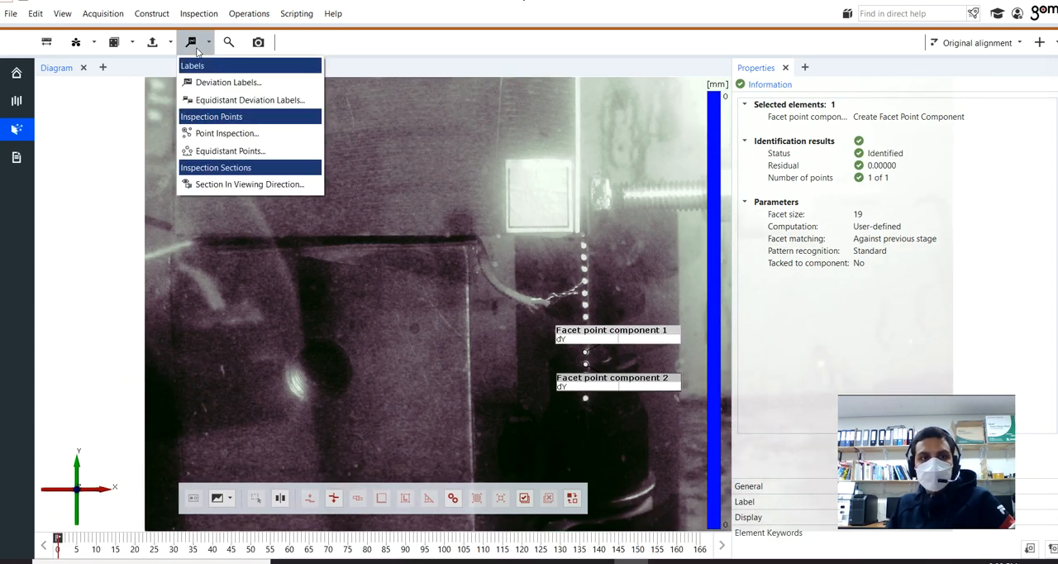
click(200, 81)
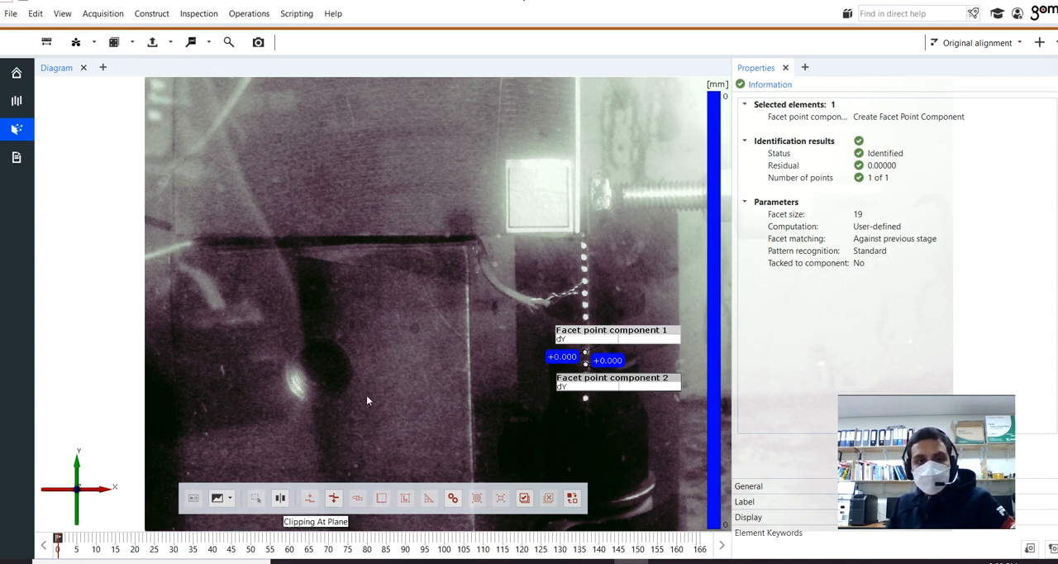
Step: Edit the 3D view of a new report page and enlarge its dY-over-time diagram for both facet point components
click(258, 42)
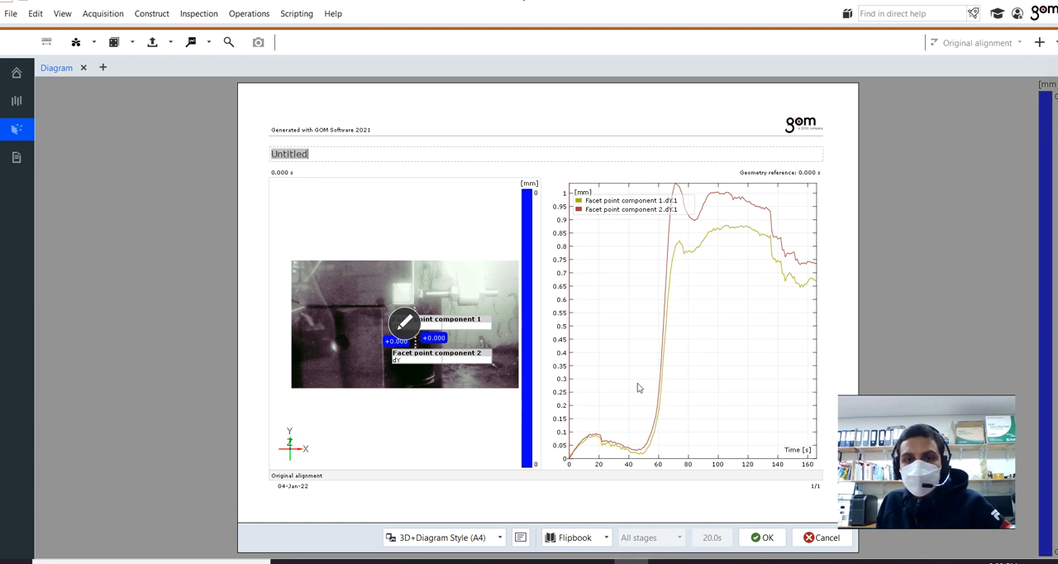
click(405, 326)
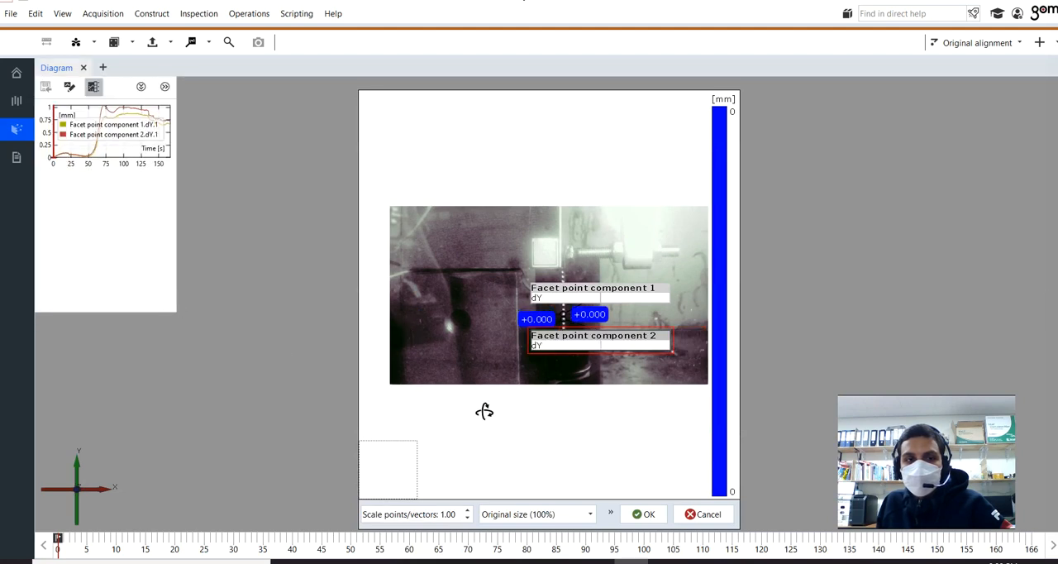
drag(485, 412, 534, 431)
click(536, 433)
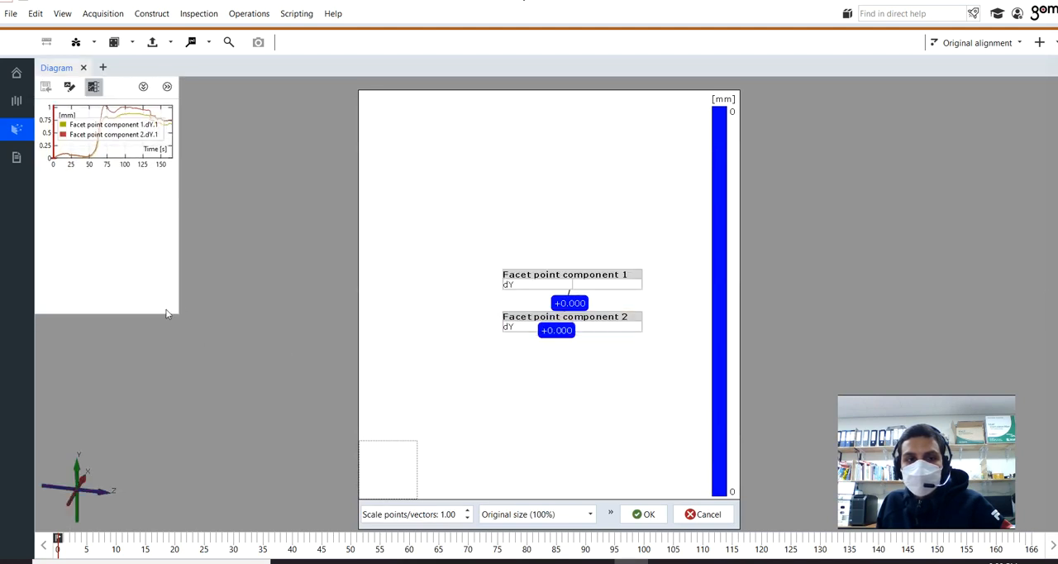
drag(179, 312, 484, 442)
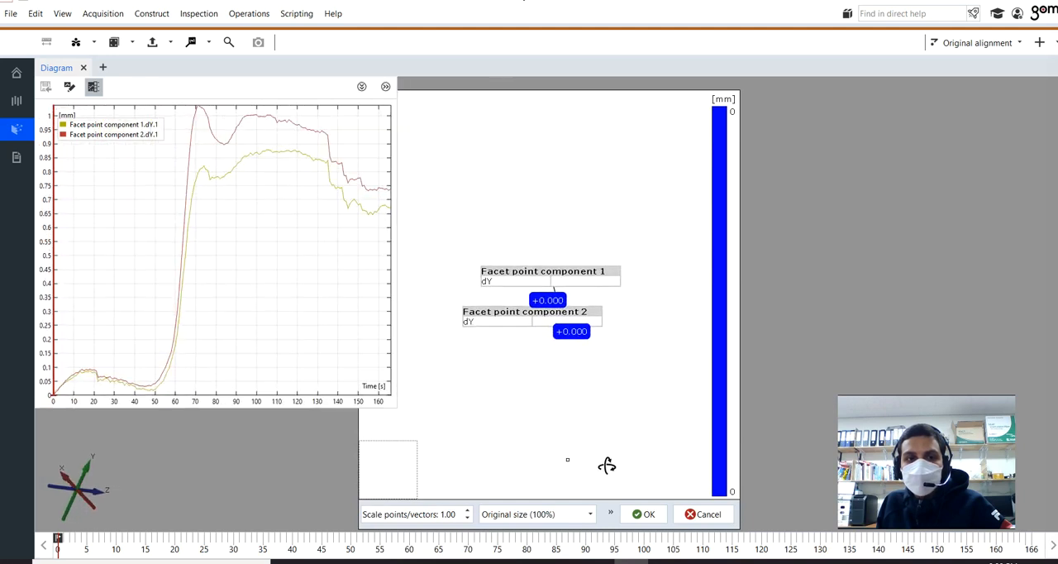
drag(396, 406, 539, 453)
double_click(493, 440)
drag(649, 486, 699, 504)
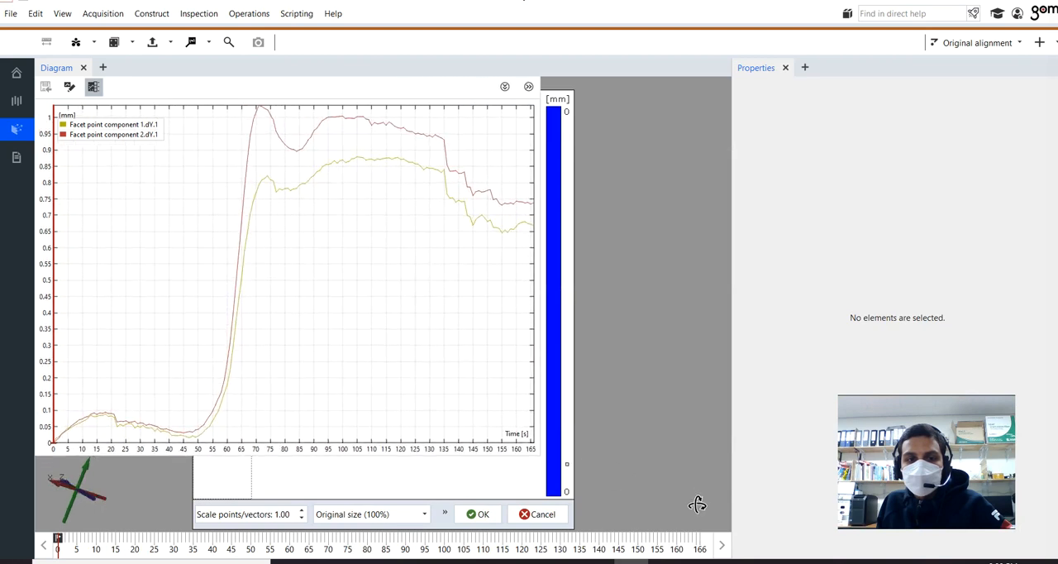
drag(539, 452, 647, 504)
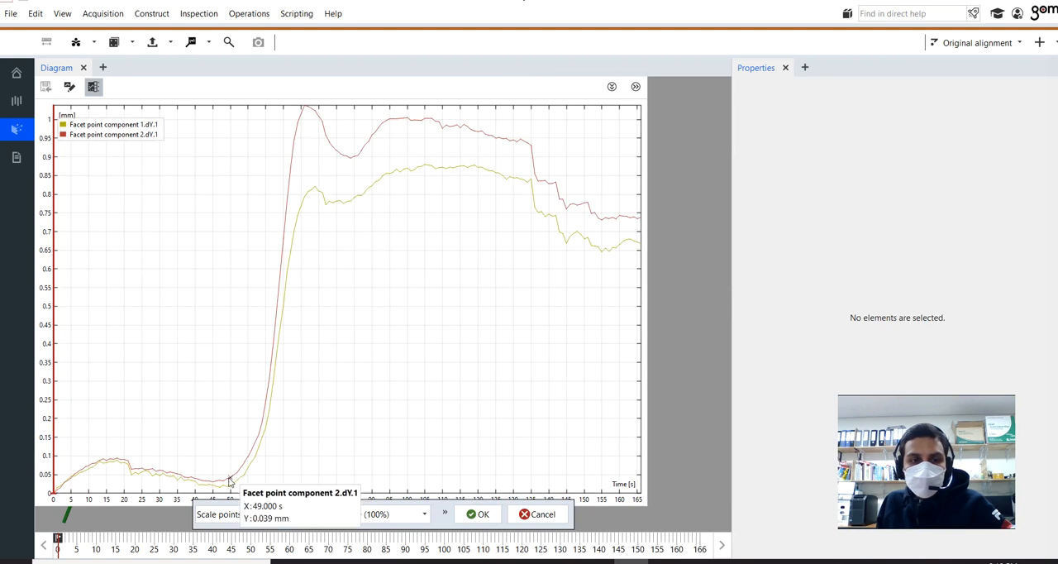
Step: Inspect the Facet point component 2 curve at 49 s and the Facet point component 1 curve at 105 s, then cancel the report page
click(228, 480)
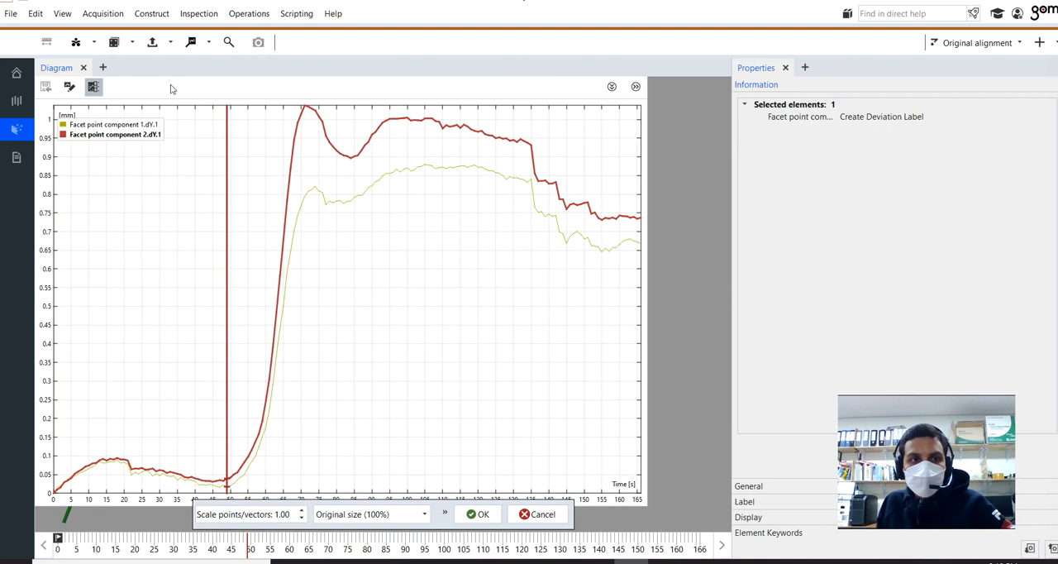
click(427, 167)
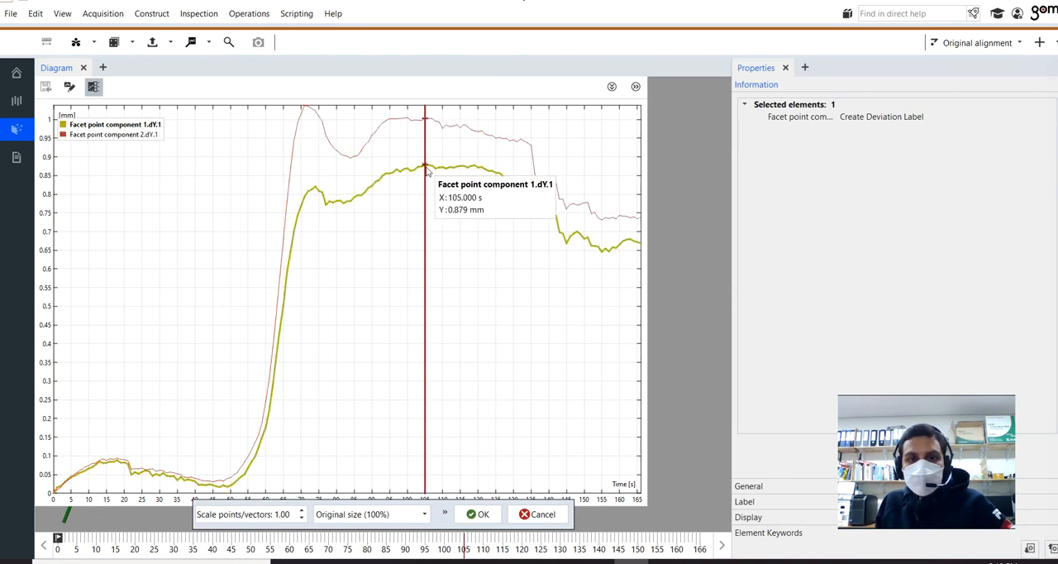
click(537, 517)
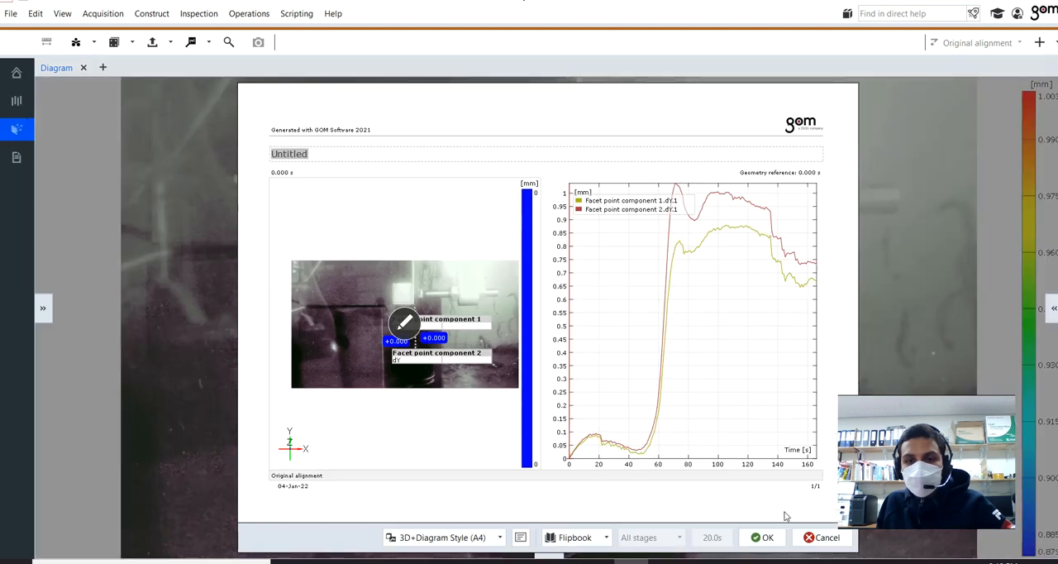
click(823, 538)
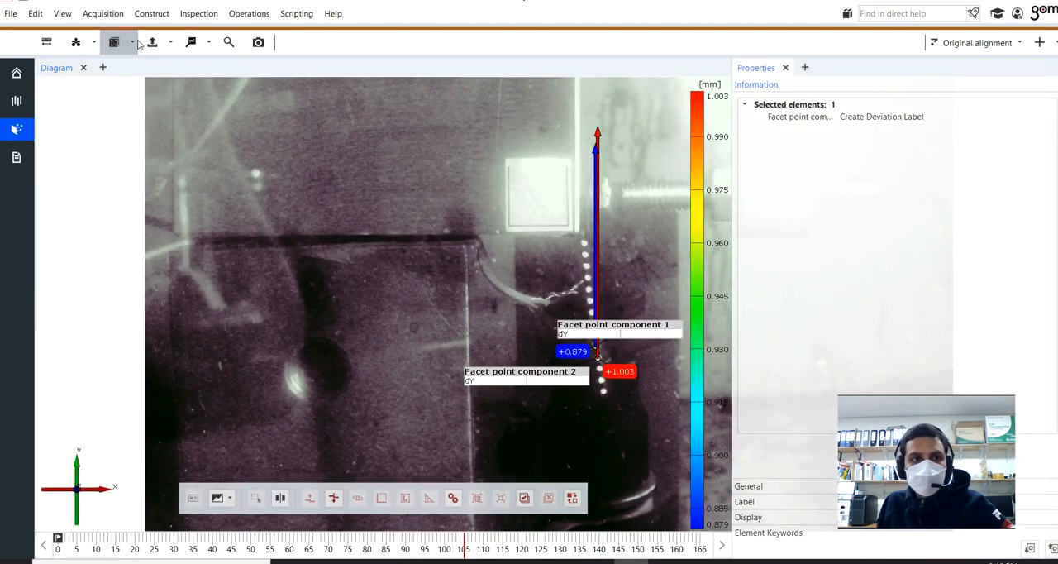
Step: Try to export the geometry as CSV to Facet point component 1.dY.1.csv with a comma as the delimiter
click(18, 17)
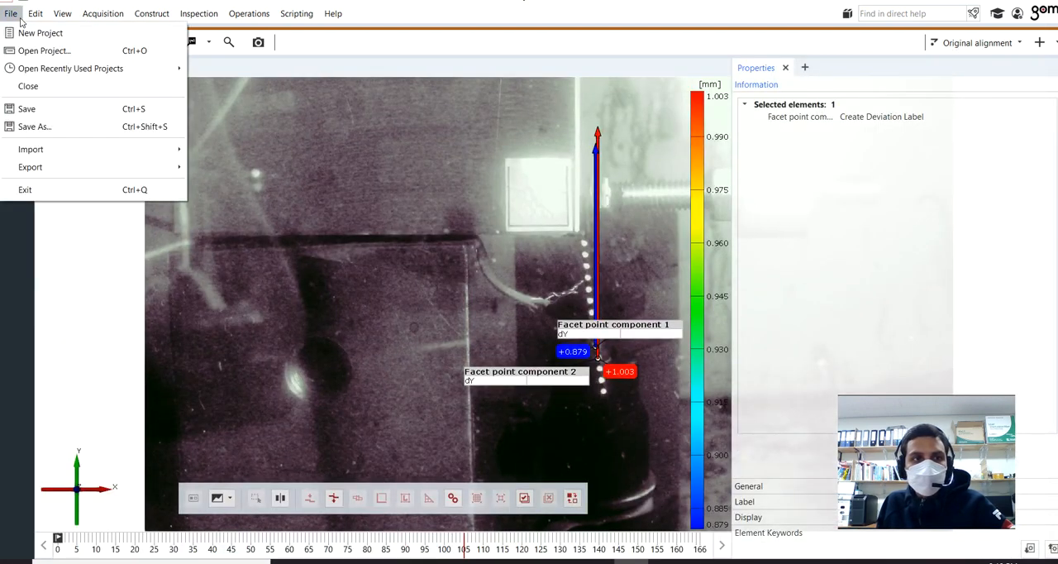
mouse_move(68, 168)
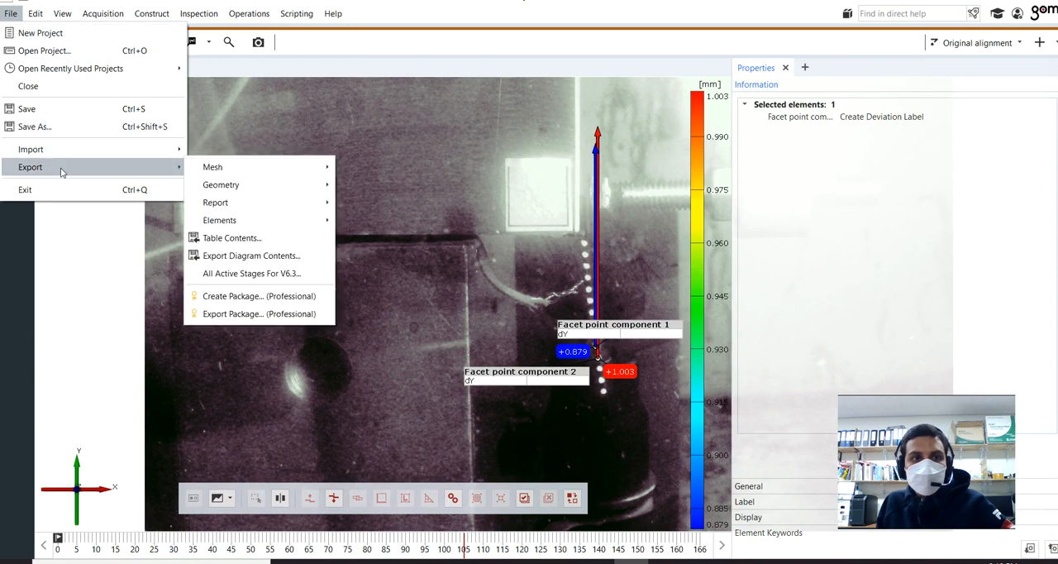
mouse_move(227, 185)
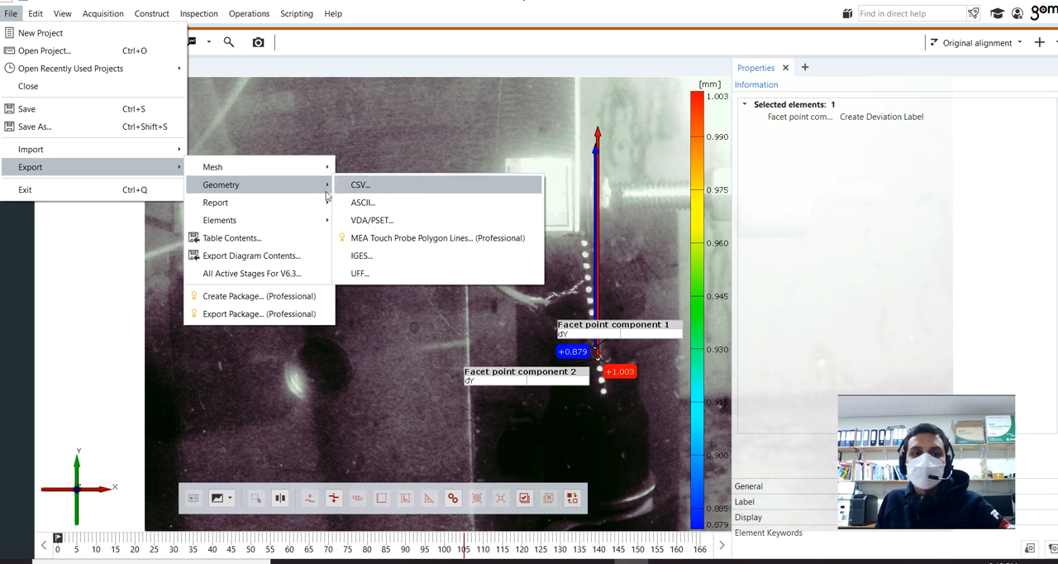
click(355, 185)
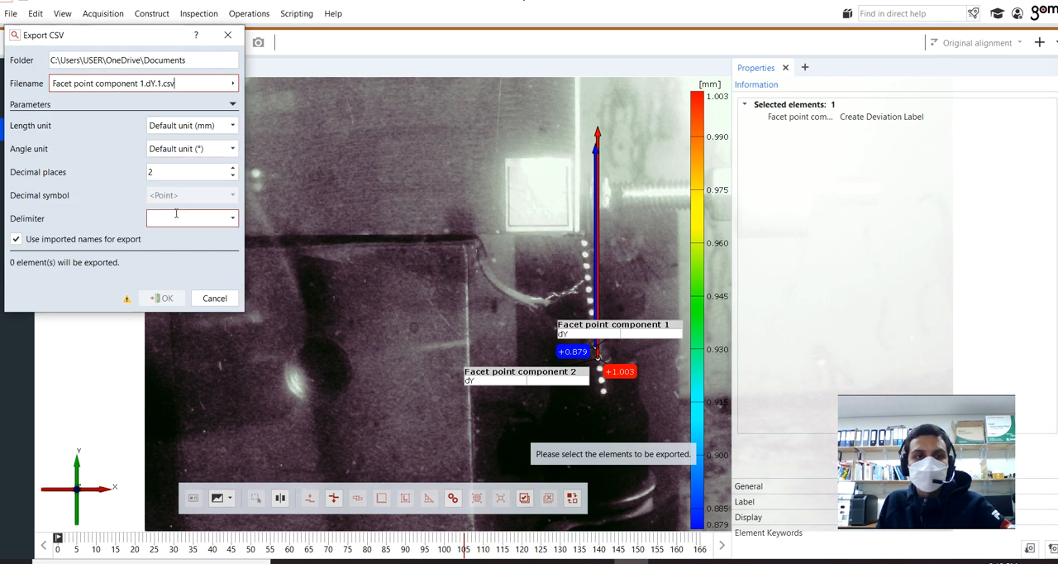
click(176, 213)
text(,)
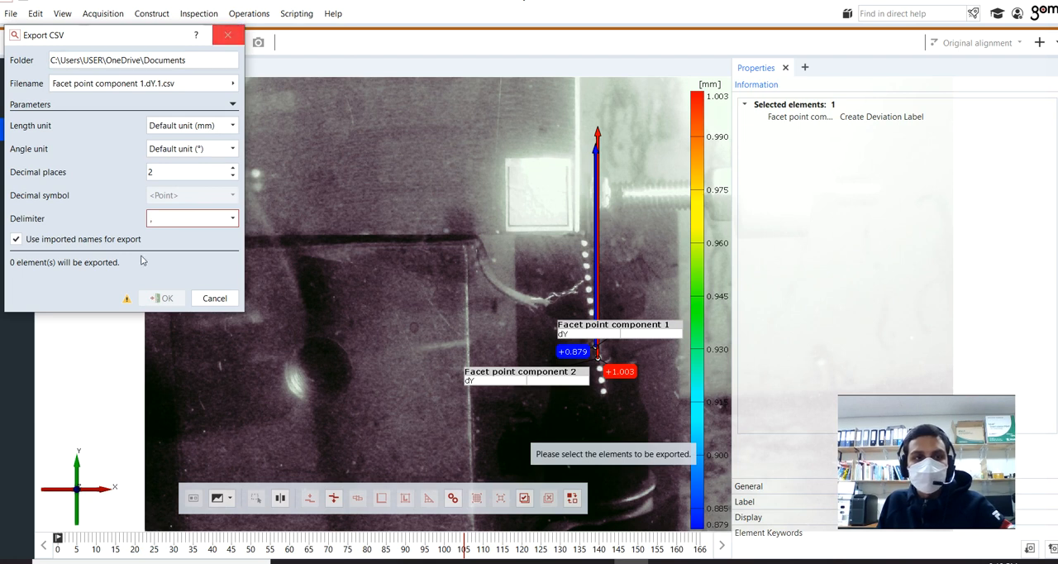
mouse_move(128, 301)
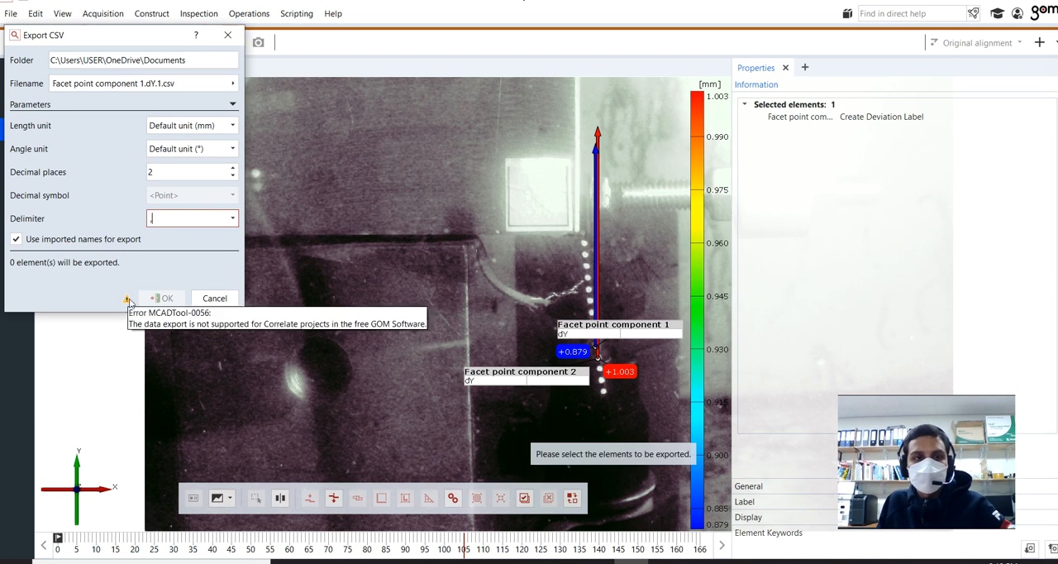
click(226, 35)
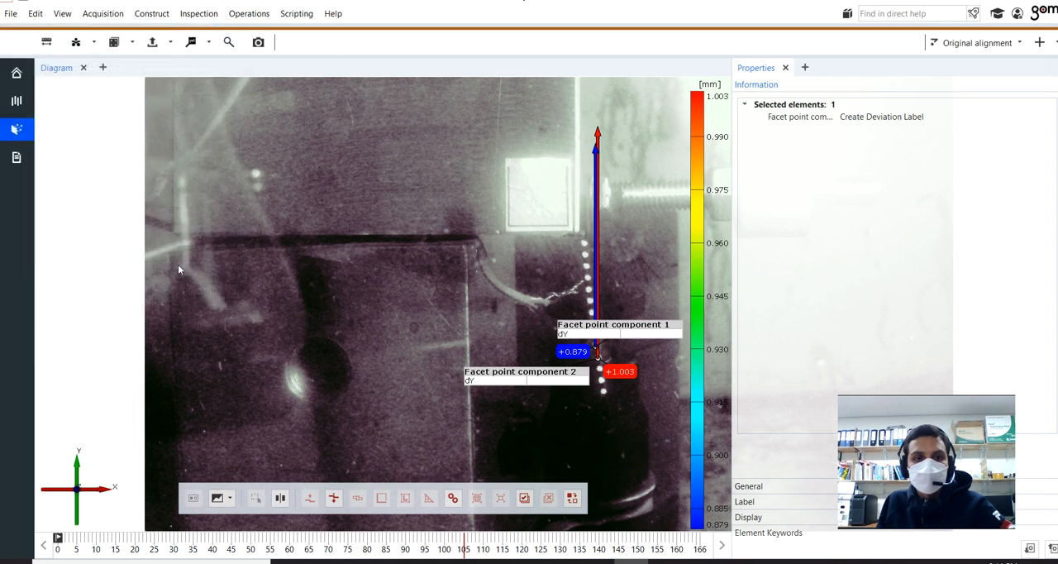
Step: Create a report page in the 3D+Diagram Style (A4) covering all stages and open it in the report workspace
click(269, 47)
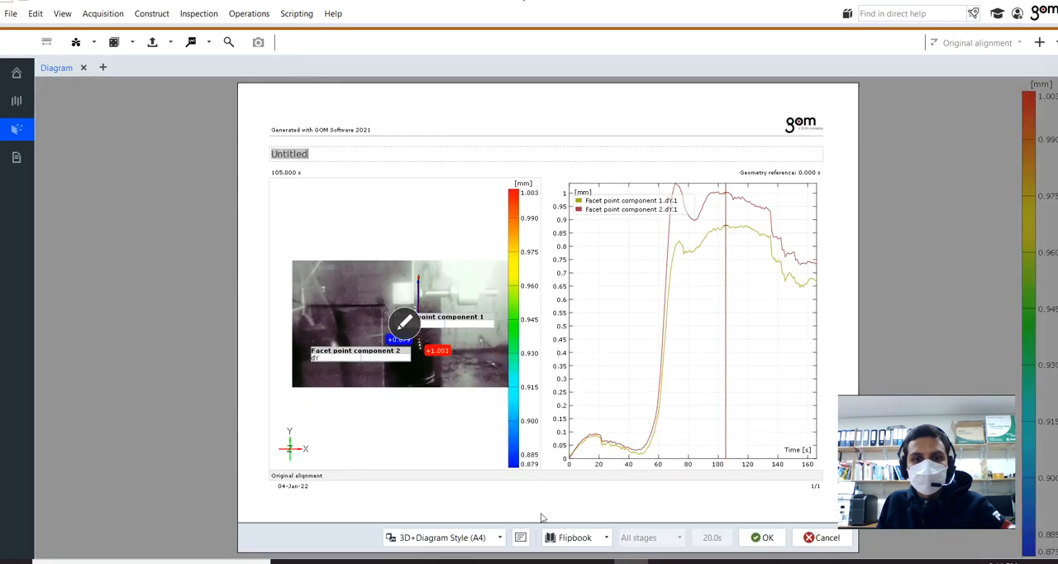
click(768, 537)
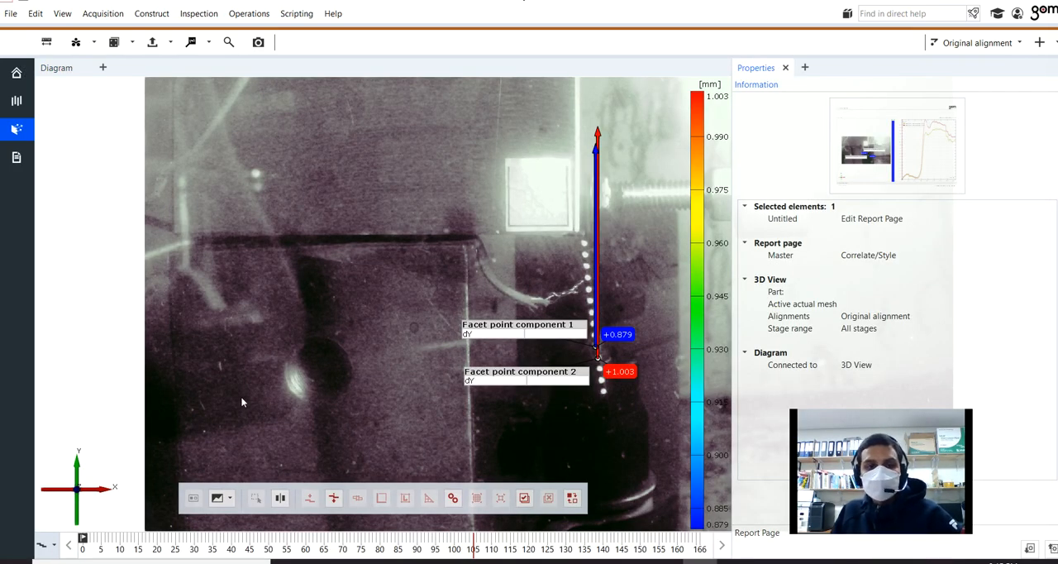
click(16, 157)
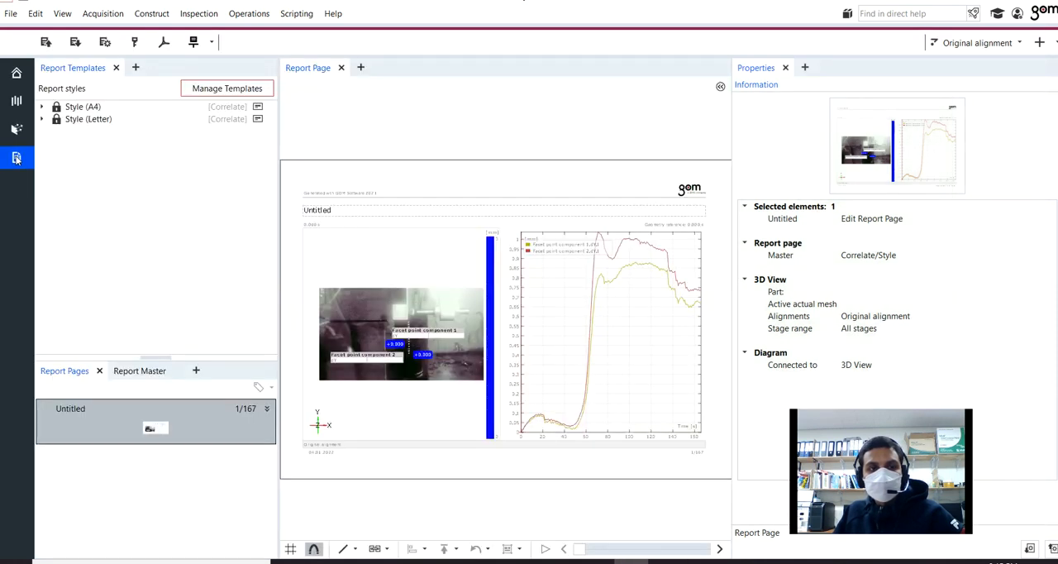
Step: Export all report pages in high quality to New Project.pdf, overwriting the existing file
click(164, 43)
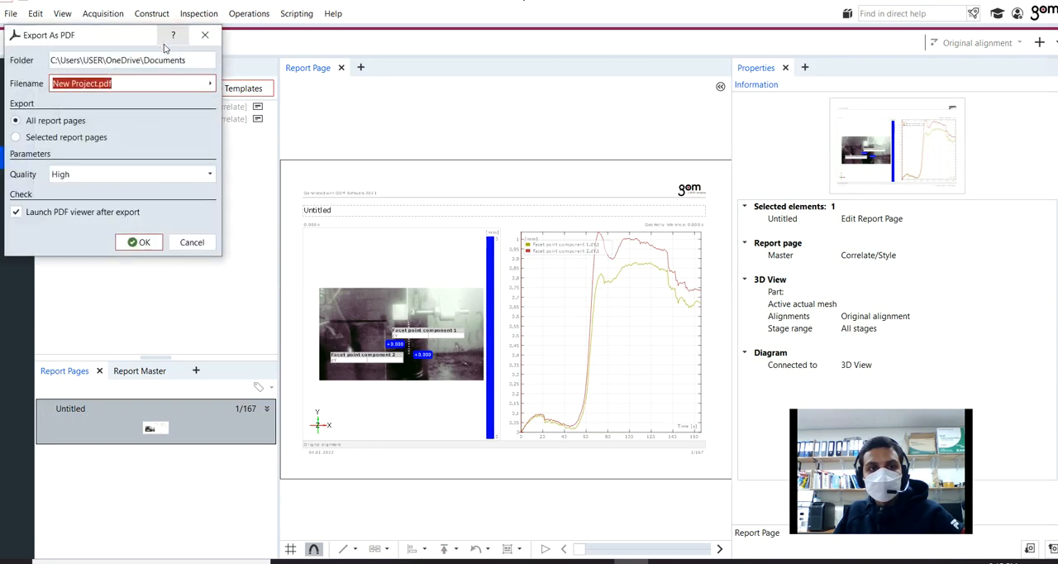
click(138, 245)
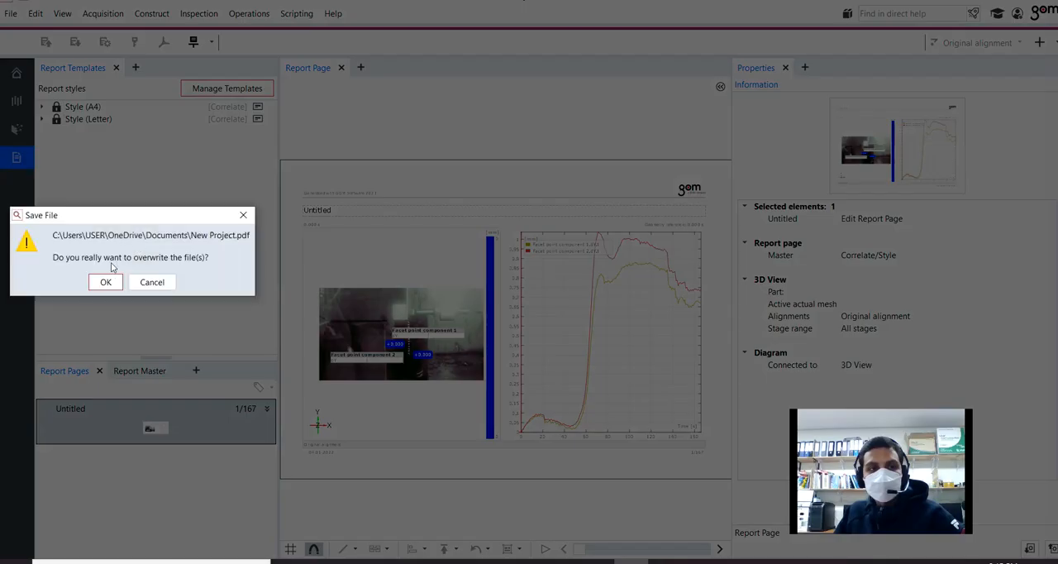
click(107, 283)
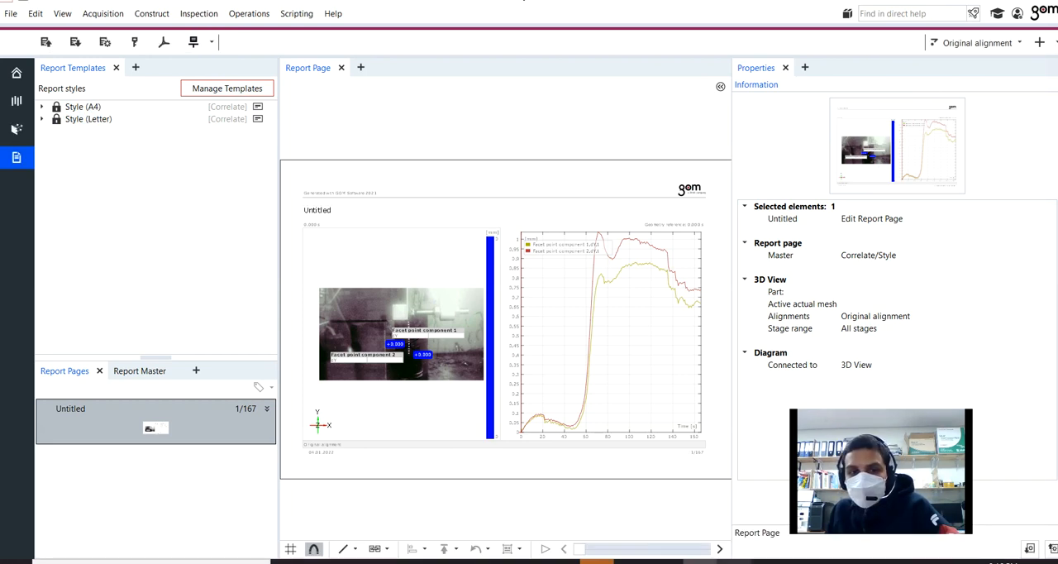
Step: Switch to the PDF reader and examine the exported report's dY labels and dY-over-time diagram for both facet point components
click(733, 561)
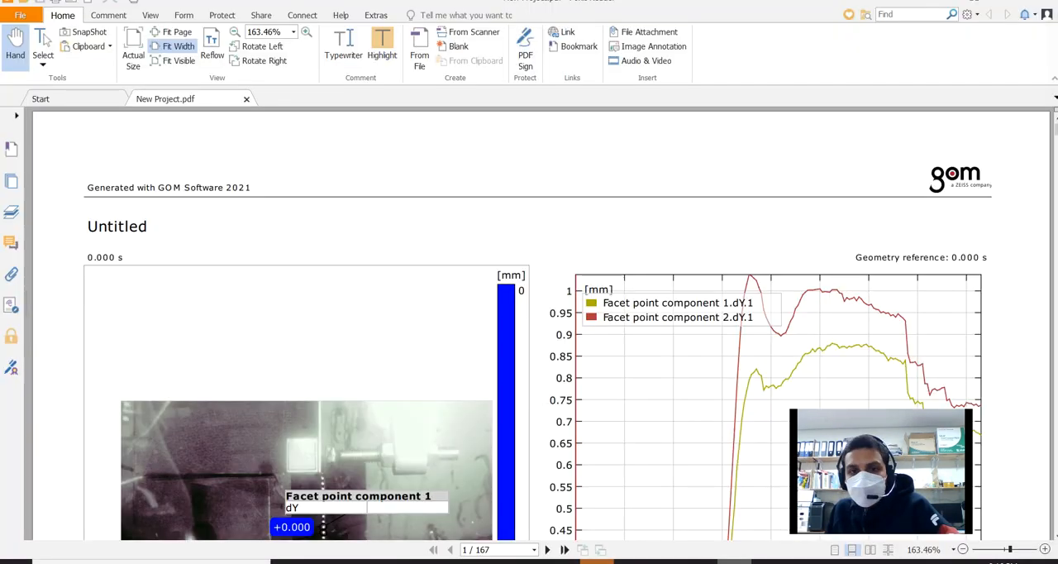
scroll(438, 351, down, 10)
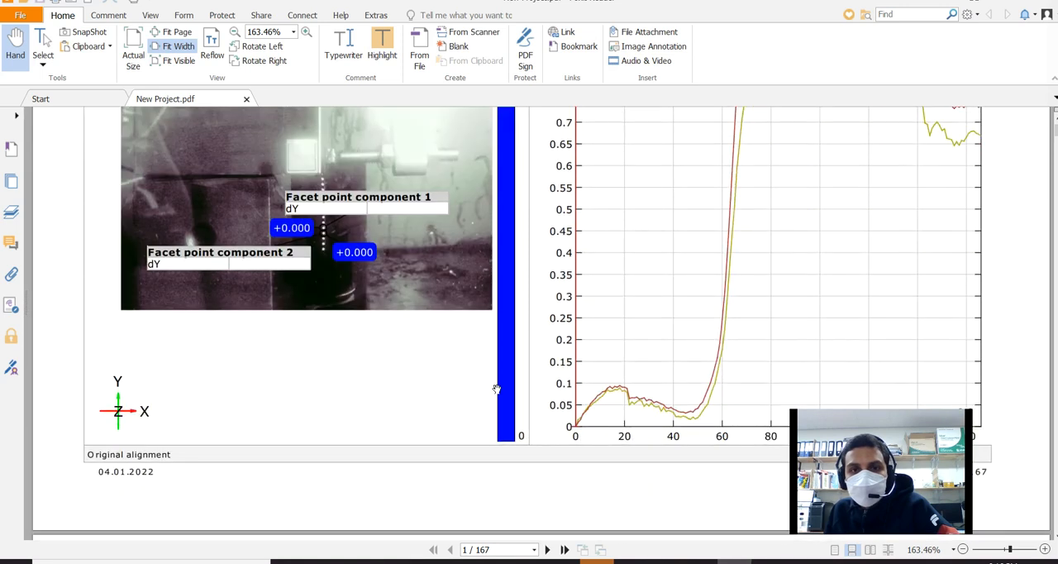
scroll(504, 412, down, 5)
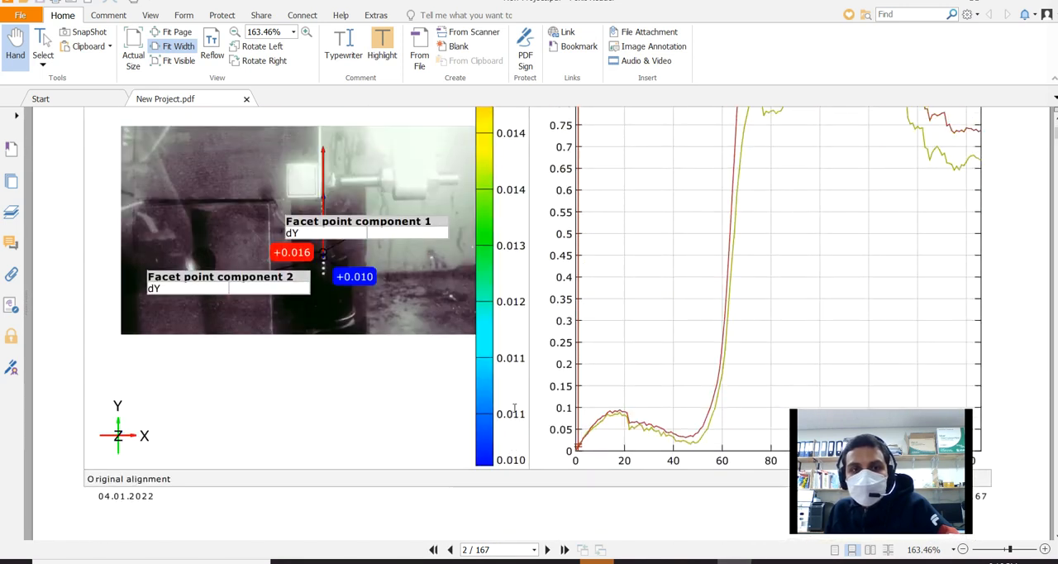
scroll(519, 412, up, 10)
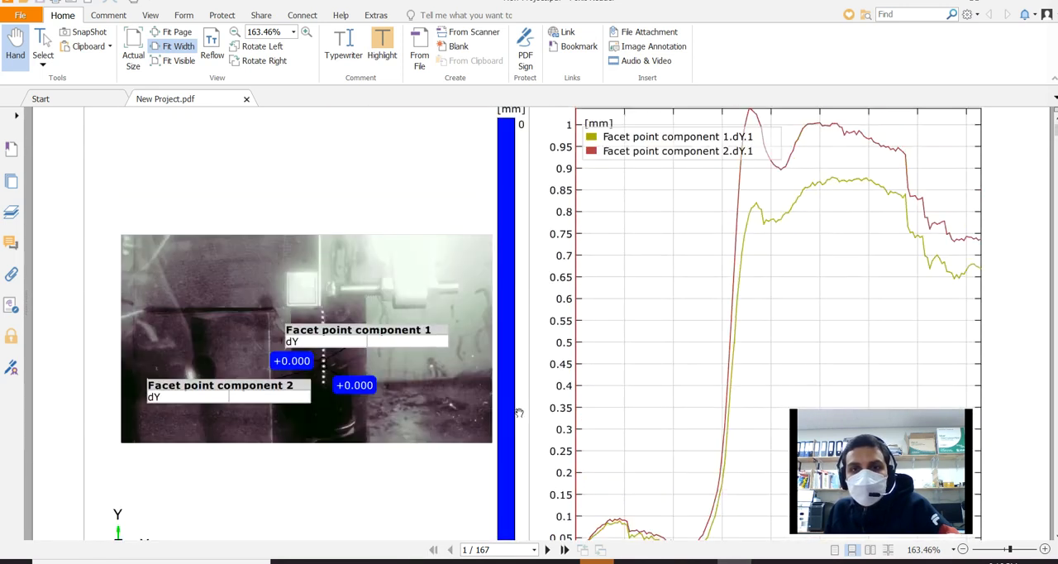
scroll(591, 373, up, 5)
scroll(591, 374, down, 6)
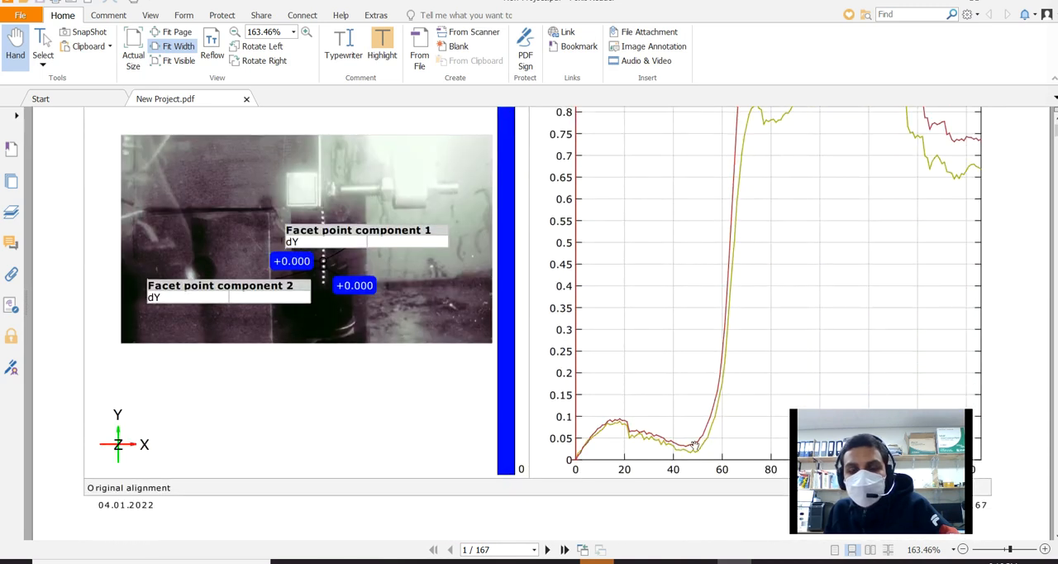
scroll(685, 441, up, 4)
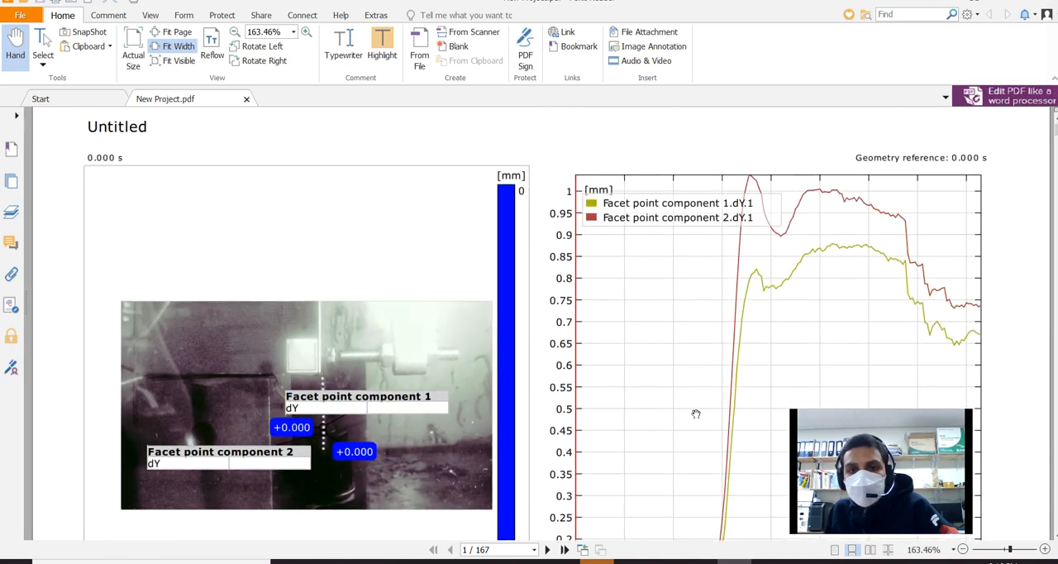
scroll(699, 411, down, 3)
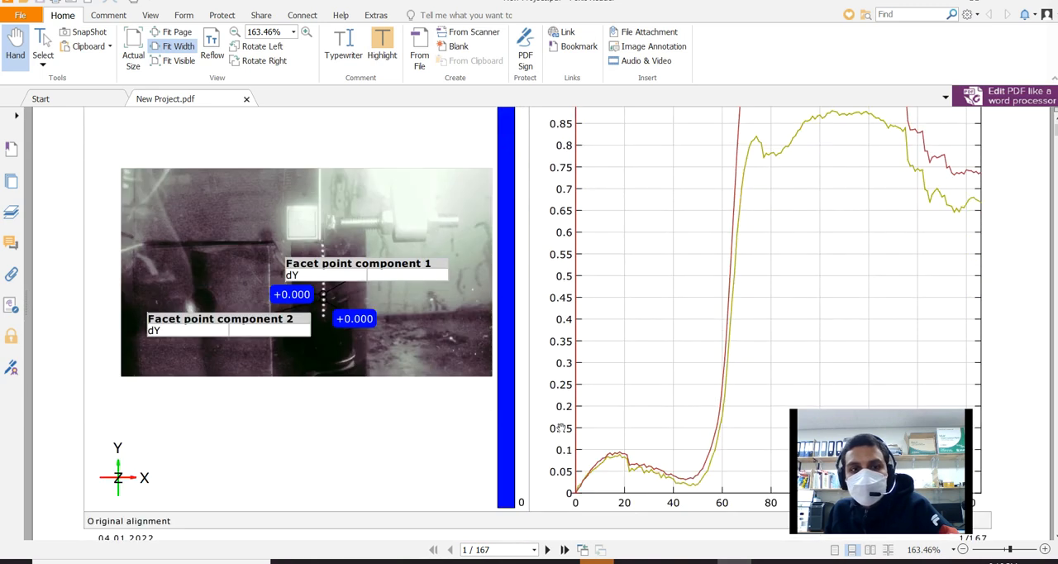
scroll(562, 423, up, 2)
scroll(565, 423, up, 1)
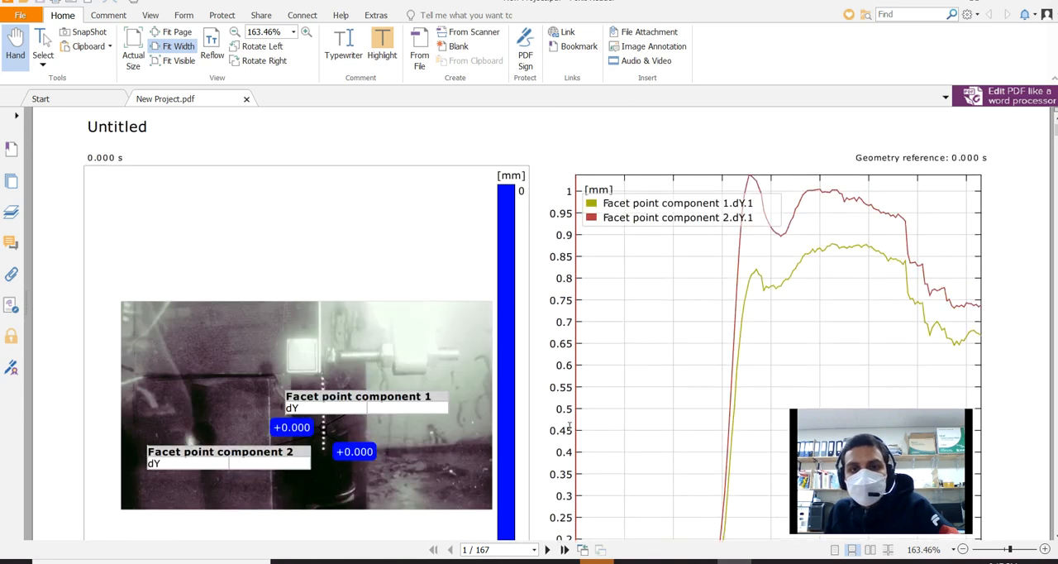
scroll(569, 427, down, 3)
scroll(571, 428, down, 1)
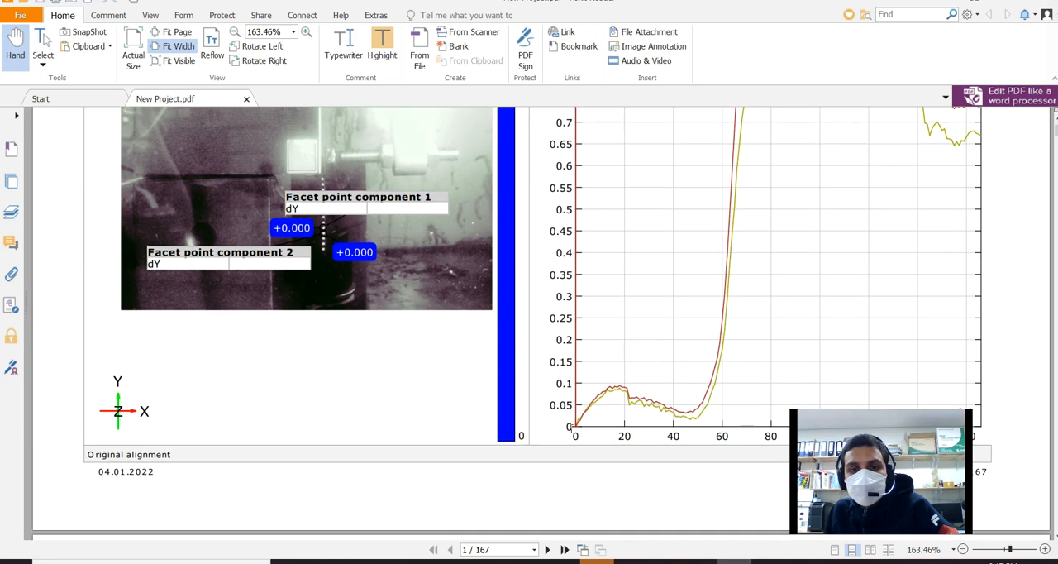
scroll(571, 428, up, 4)
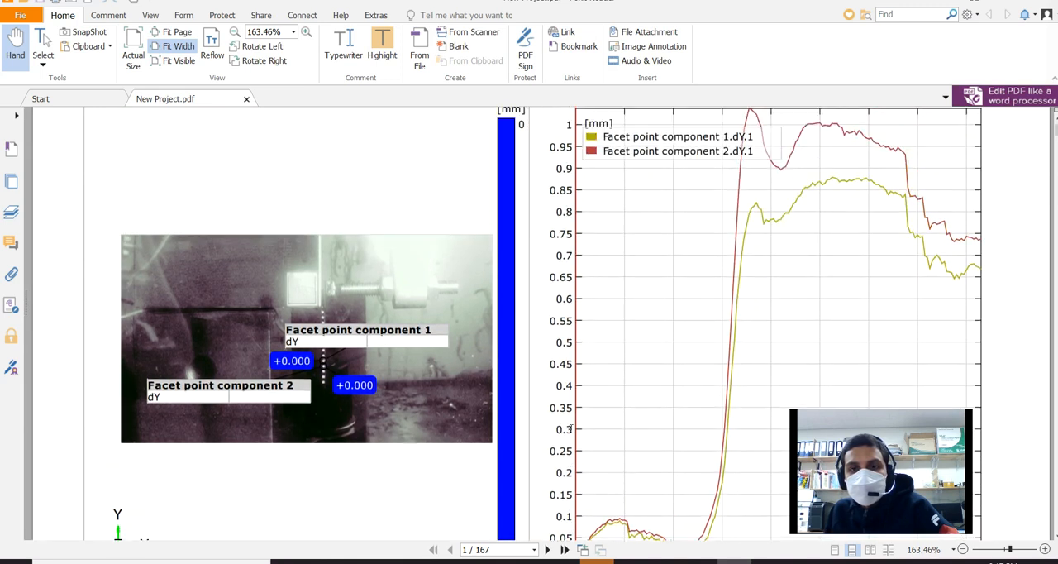
scroll(619, 516, down, 1)
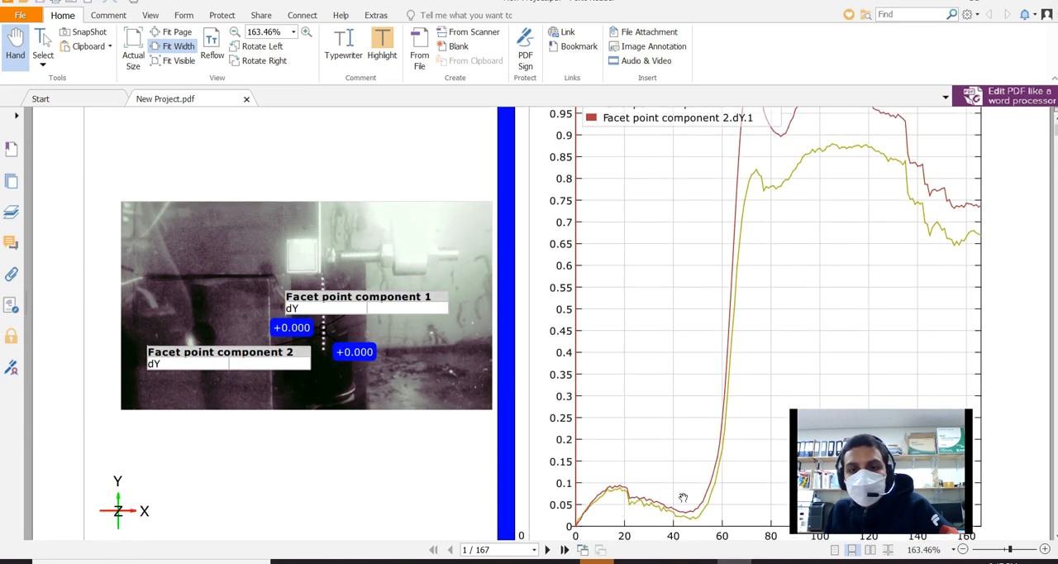
scroll(724, 478, up, 3)
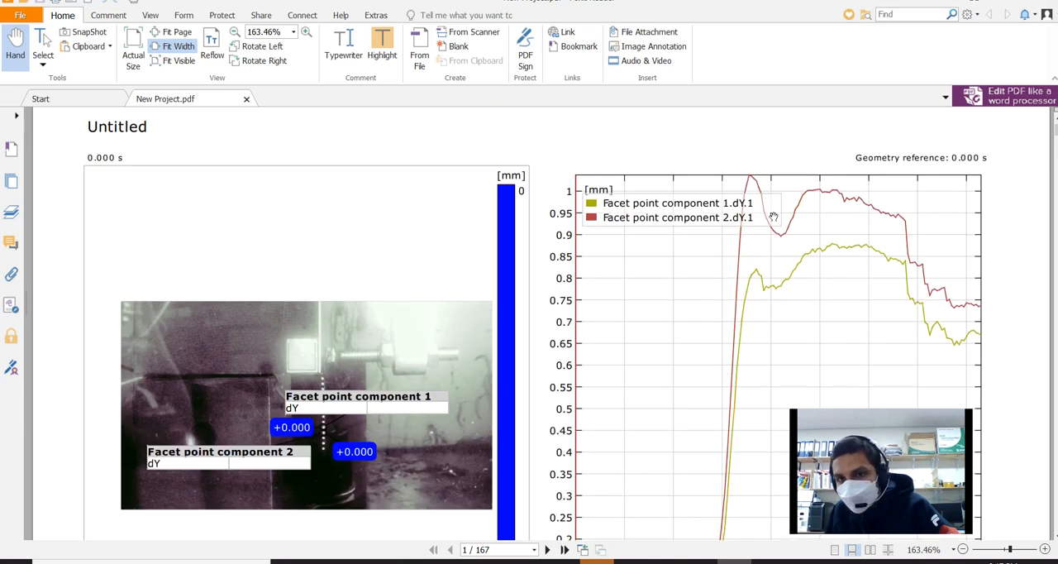